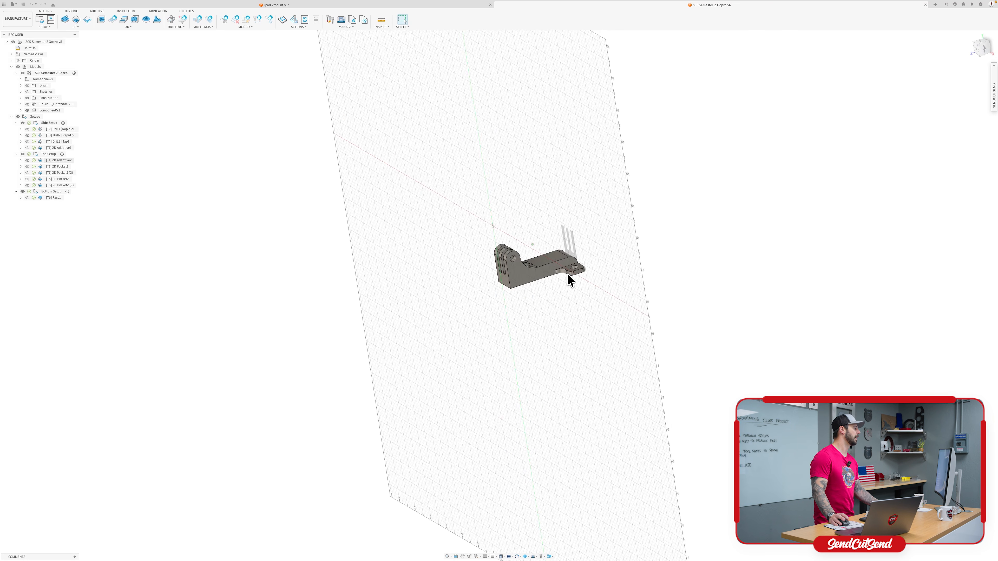
Examine the GoPro mount model from several sides, including its stock block and work origin in the Side Setup
shift+middle_drag(570, 280, 521, 232)
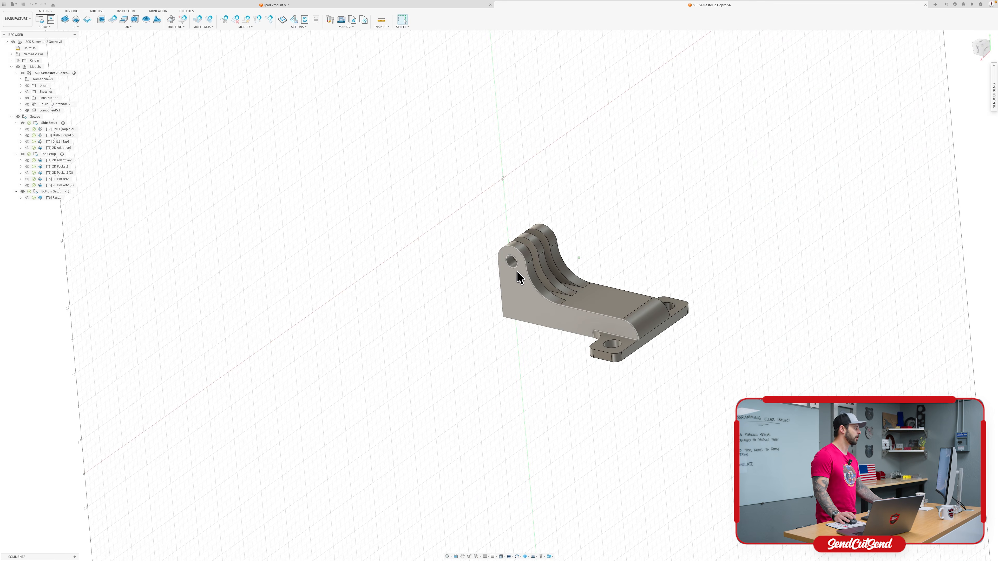
shift+middle_drag(508, 262, 591, 248)
scroll(505, 216, down, 3)
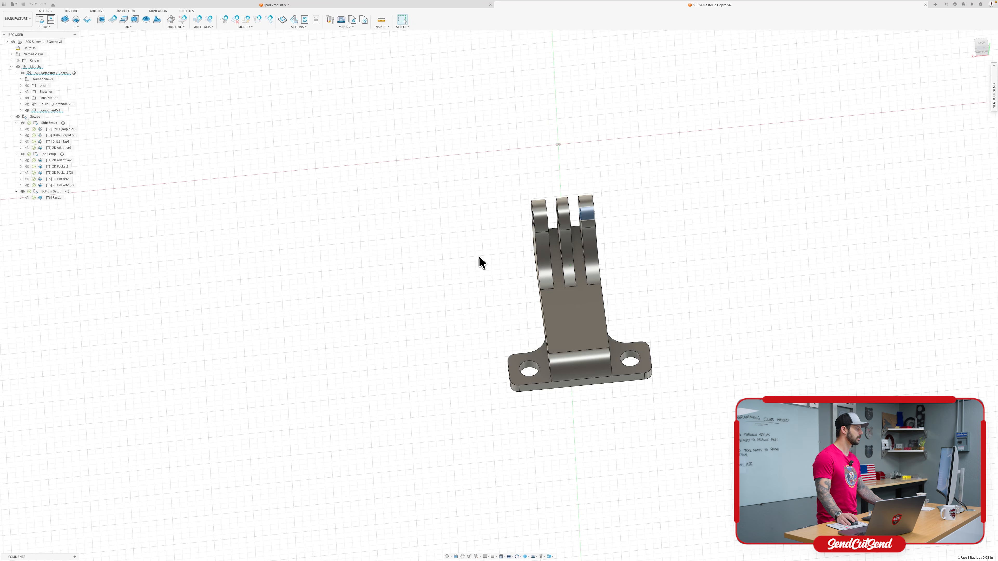
shift+middle_drag(479, 257, 558, 285)
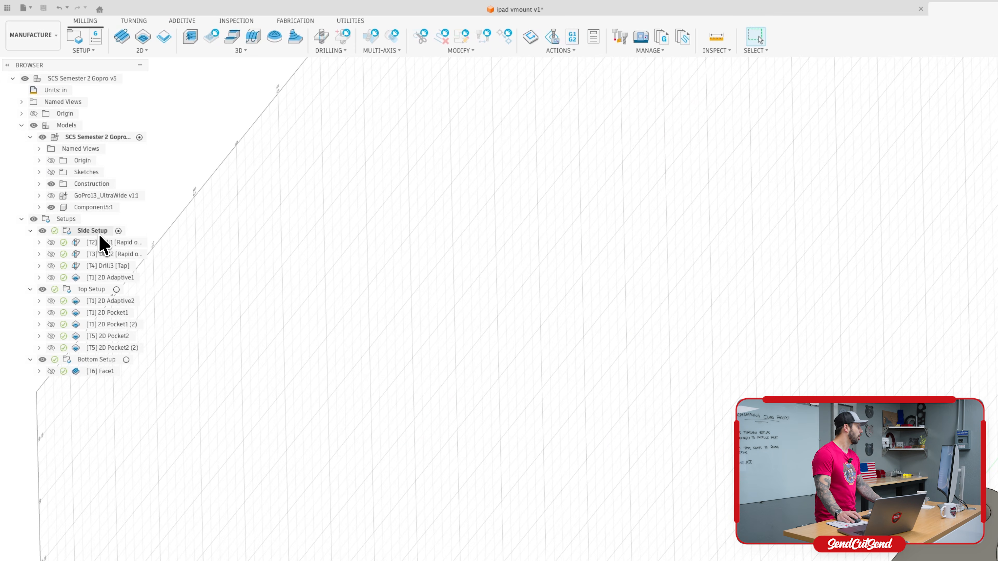
click(99, 232)
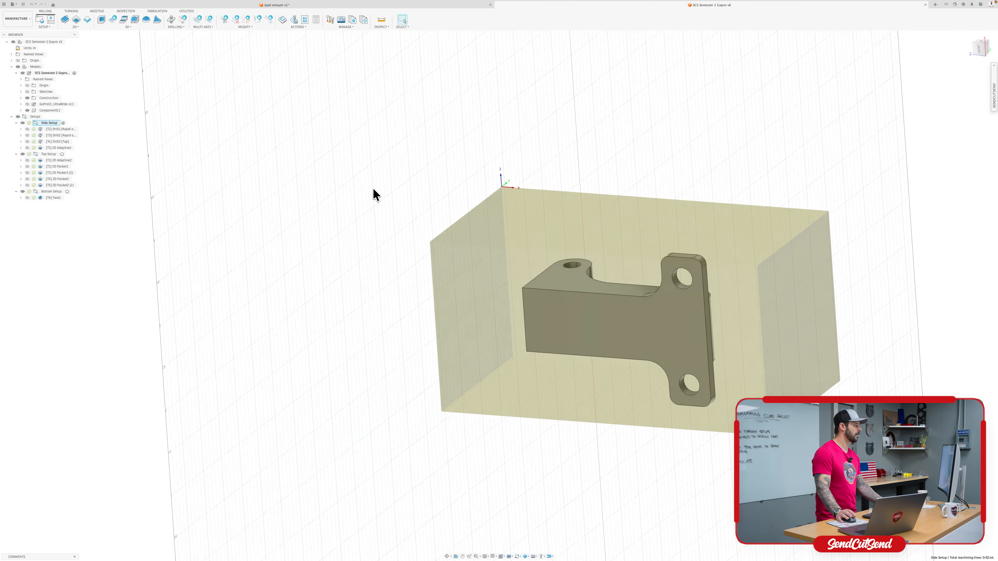
shift+middle_drag(373, 187, 373, 194)
scroll(462, 197, up, 3)
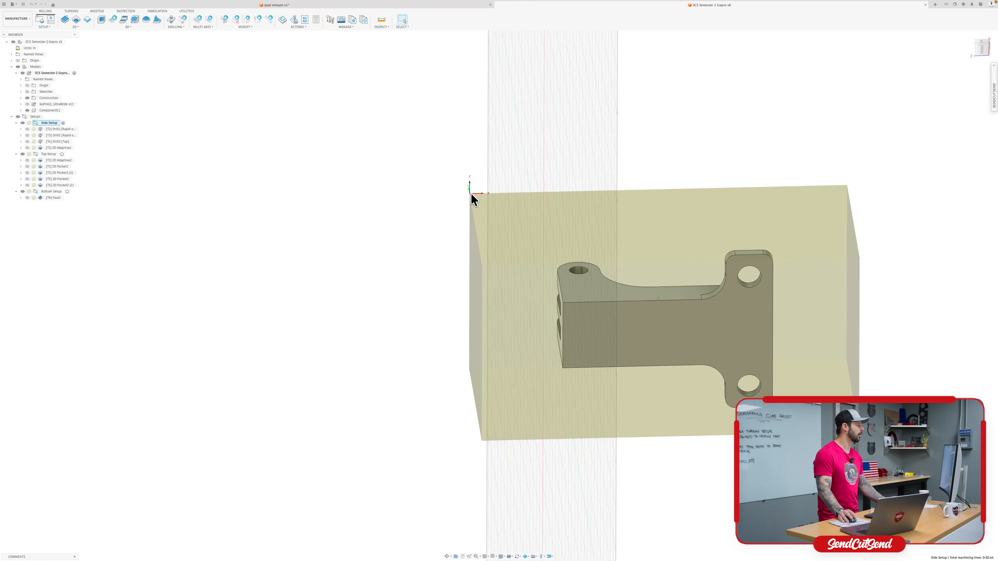
shift+middle_drag(475, 129, 596, 291)
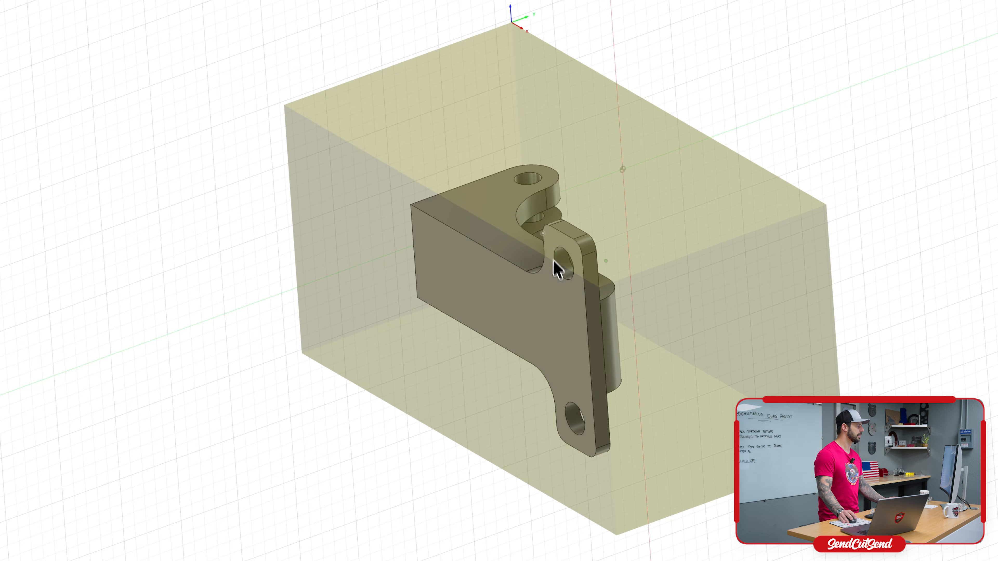
shift+middle_drag(543, 233, 513, 279)
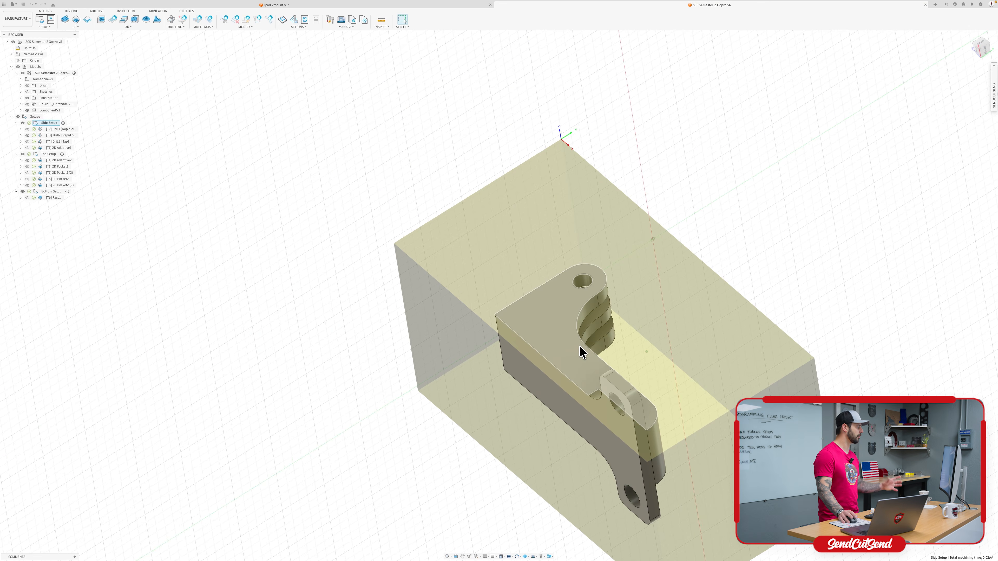
Simulate the Side Setup's Drill1 operation to check the drill's path through the stock and fingers, and exit the simulation
click(53, 129)
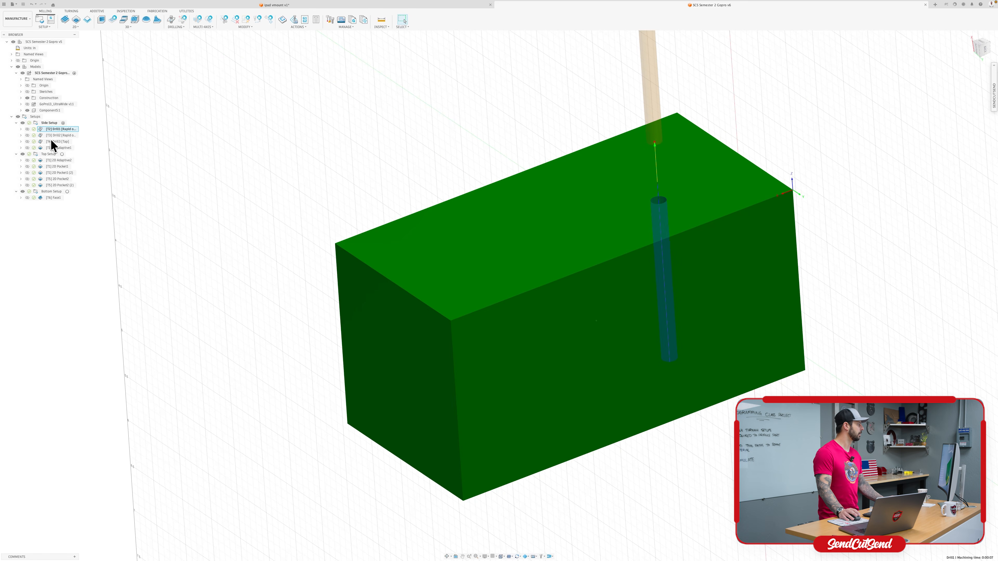
shift+middle_drag(513, 217, 692, 299)
click(47, 123)
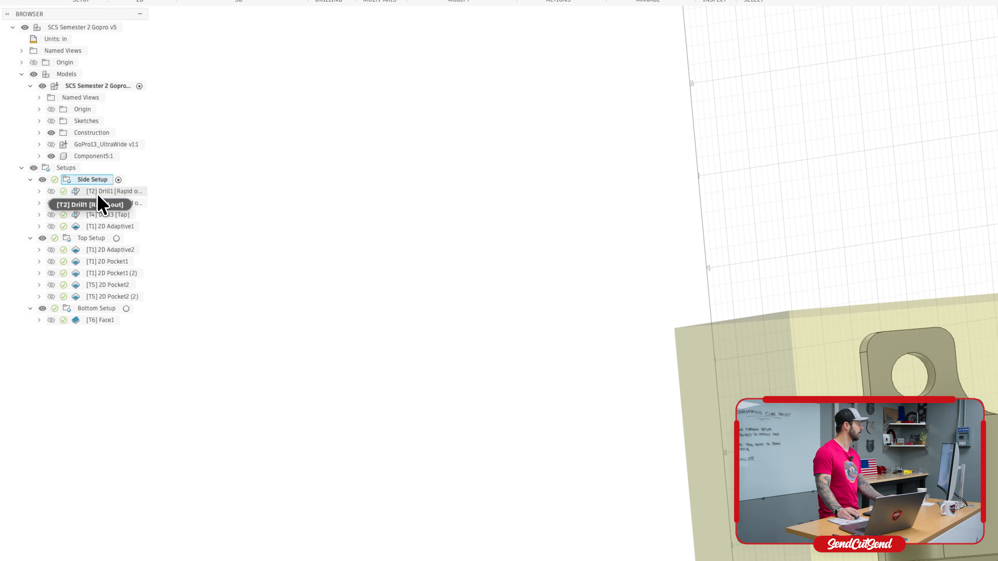
click(98, 192)
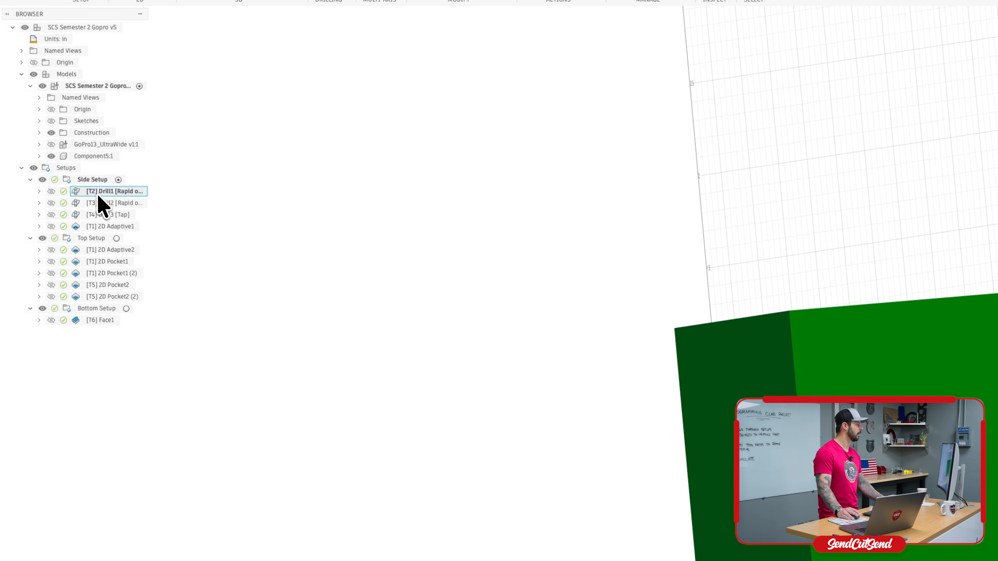
right_click(99, 193)
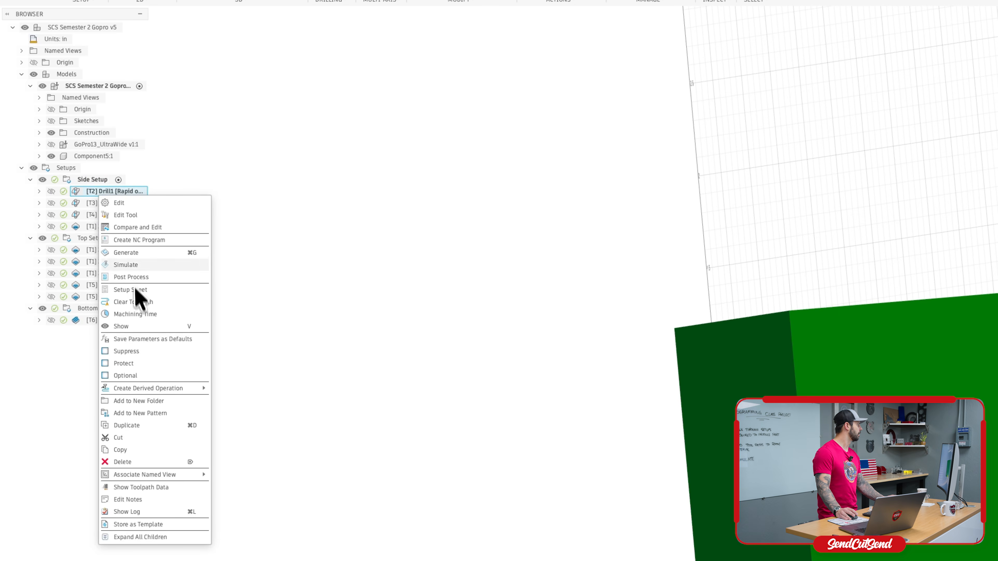
click(138, 264)
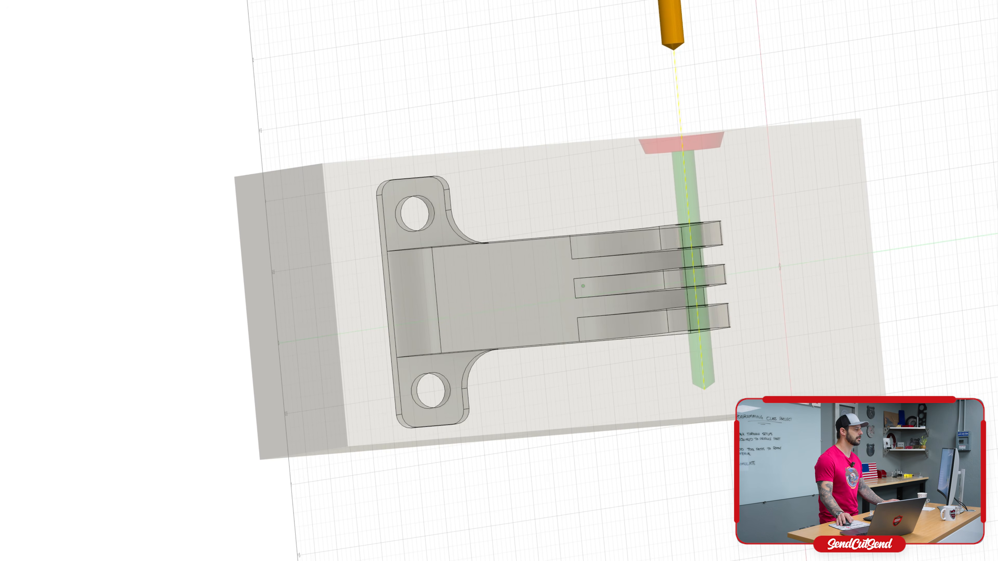
click(985, 281)
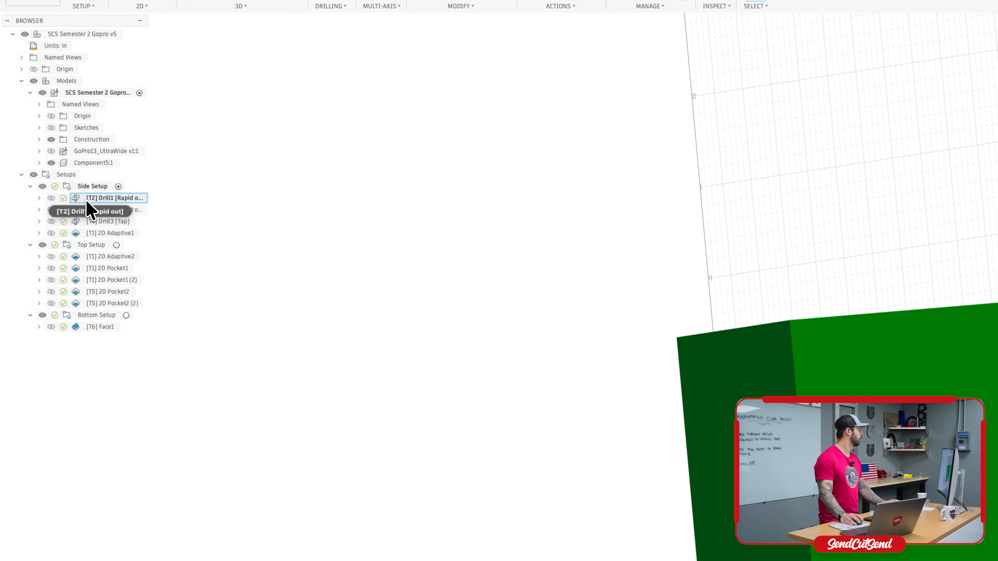
Edit the Drill1 heights, trying a break-through depth of .250 in before setting it to .125 in
right_click(87, 202)
click(119, 212)
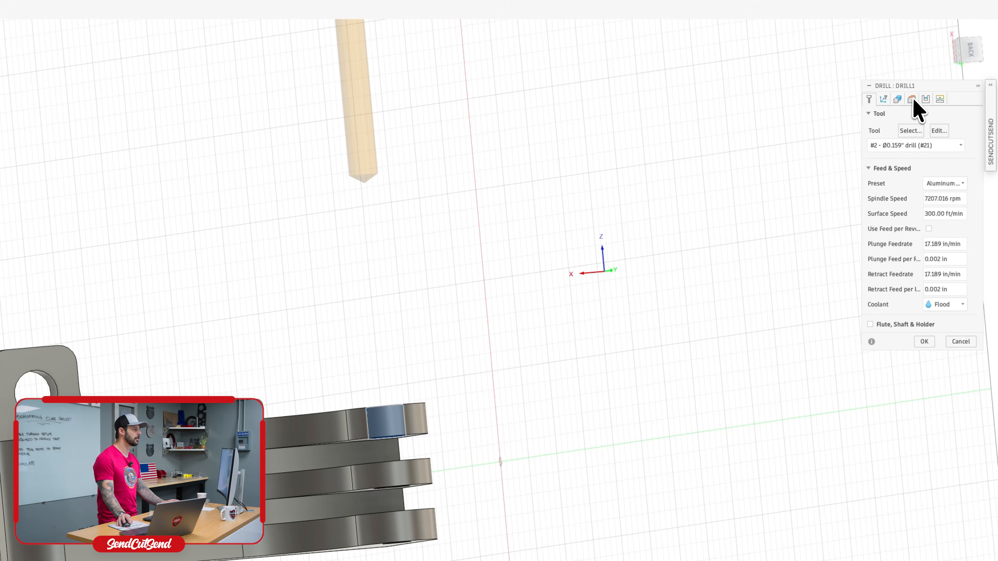
click(912, 99)
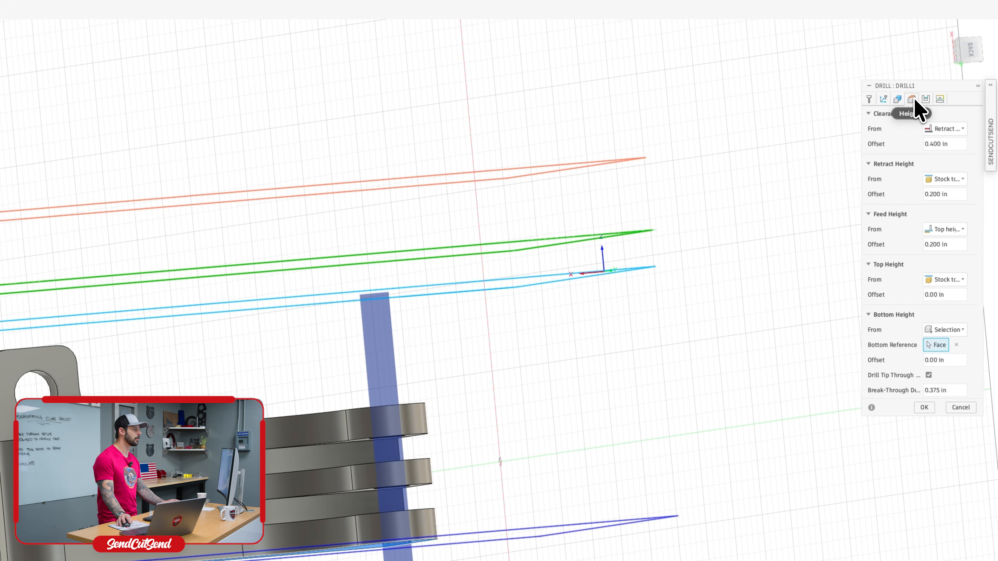
click(959, 390)
text(.250)
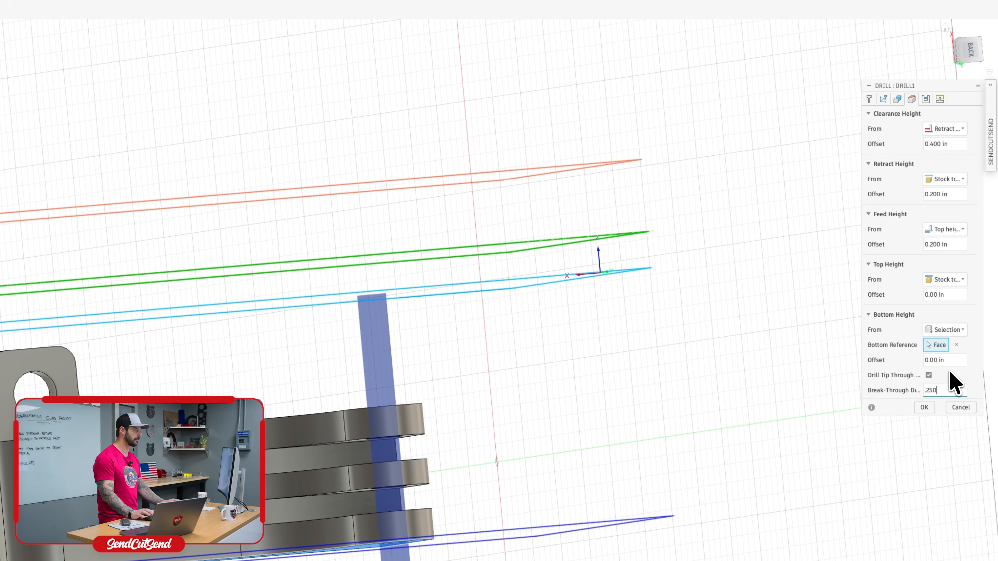
scroll(731, 448, up, 5)
shift+middle_drag(447, 536, 492, 543)
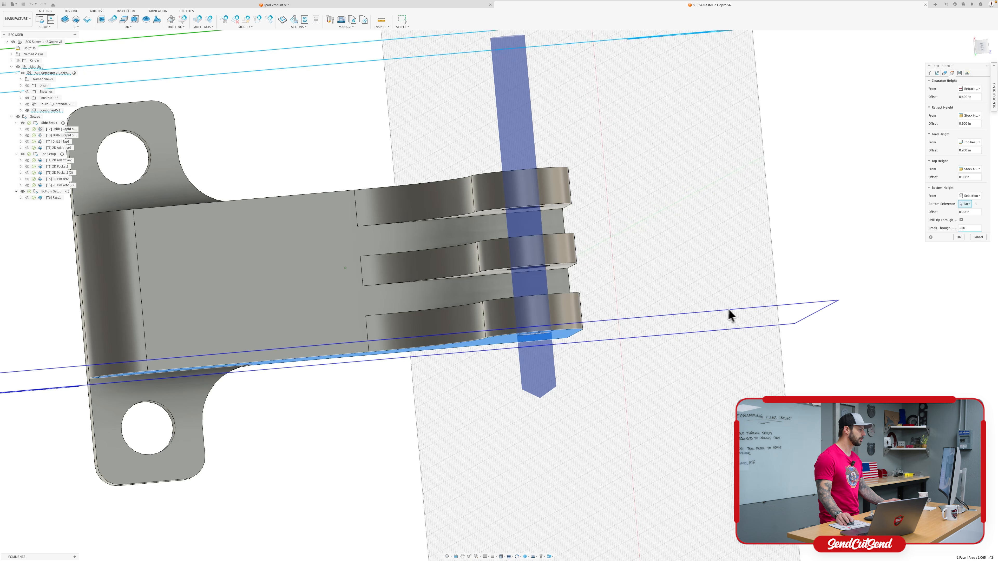
shift+middle_drag(728, 310, 677, 334)
shift+middle_drag(604, 345, 601, 341)
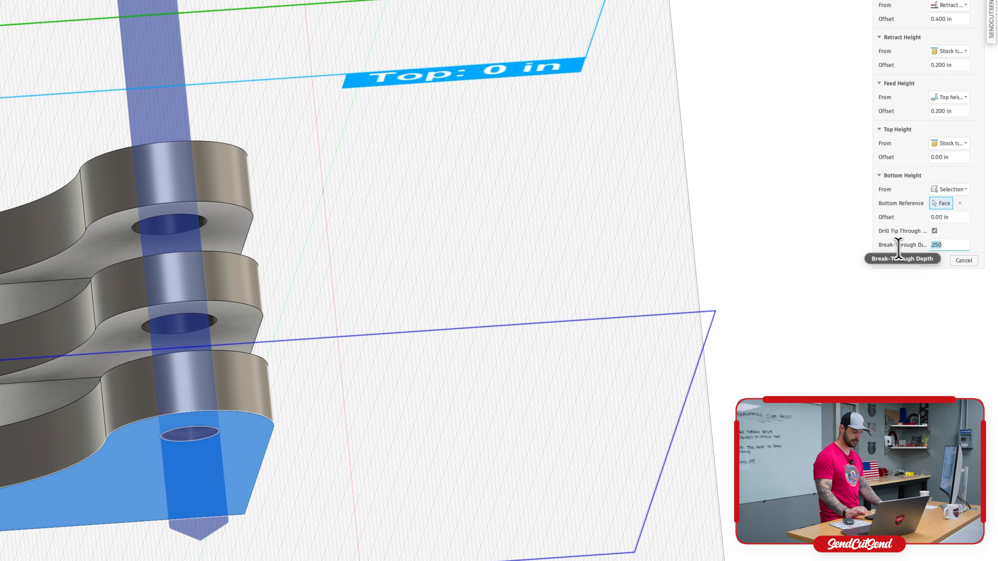
text(.125)
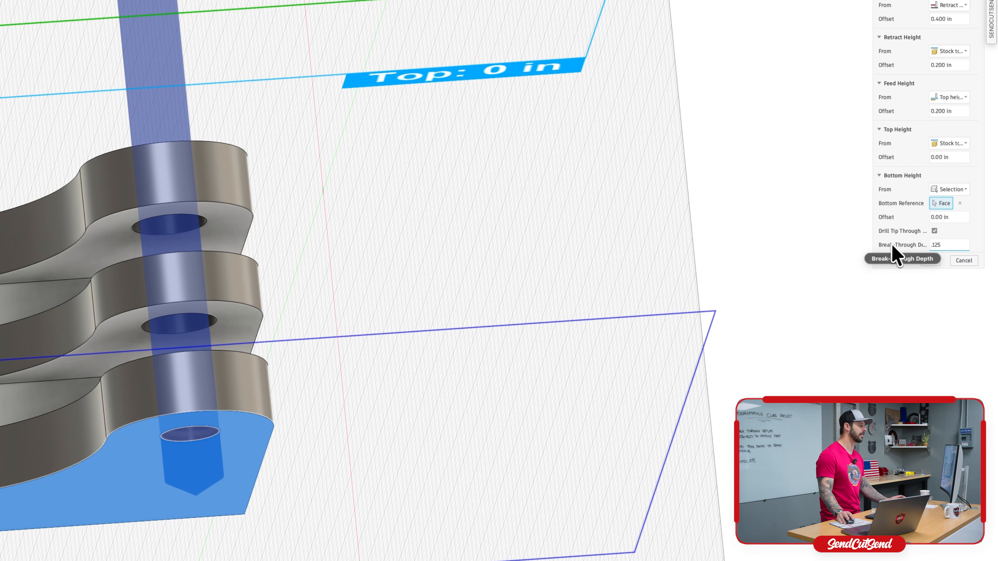
click(930, 260)
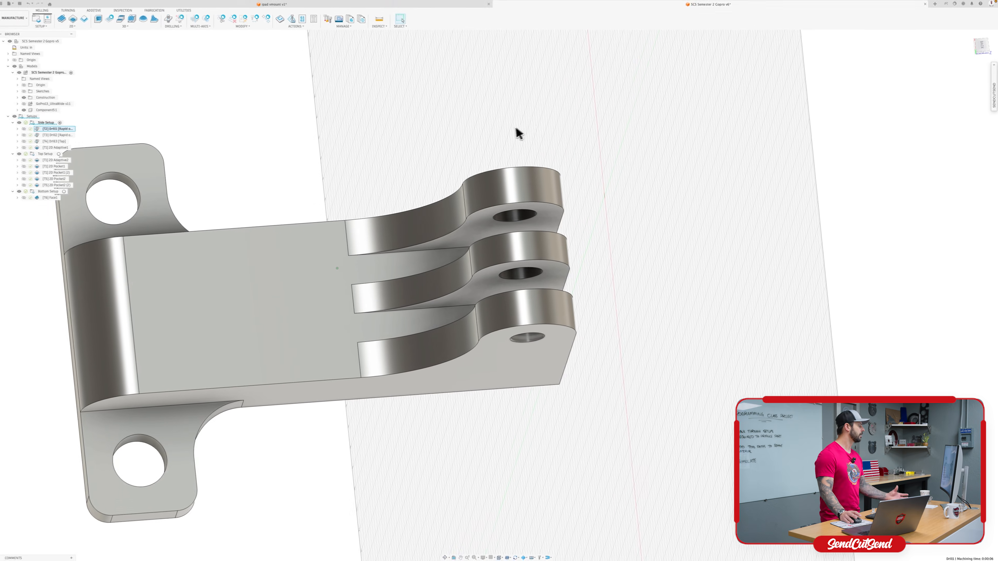
Compare the toolpaths of the Drill1 and Drill2 operations in the Side Setup
shift+middle_drag(446, 123, 272, 134)
click(76, 130)
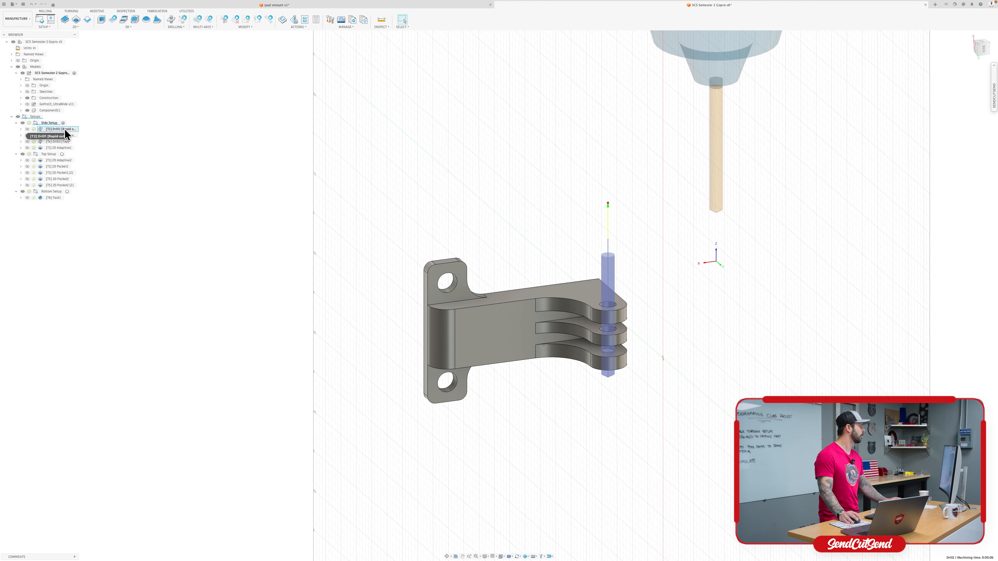
click(65, 130)
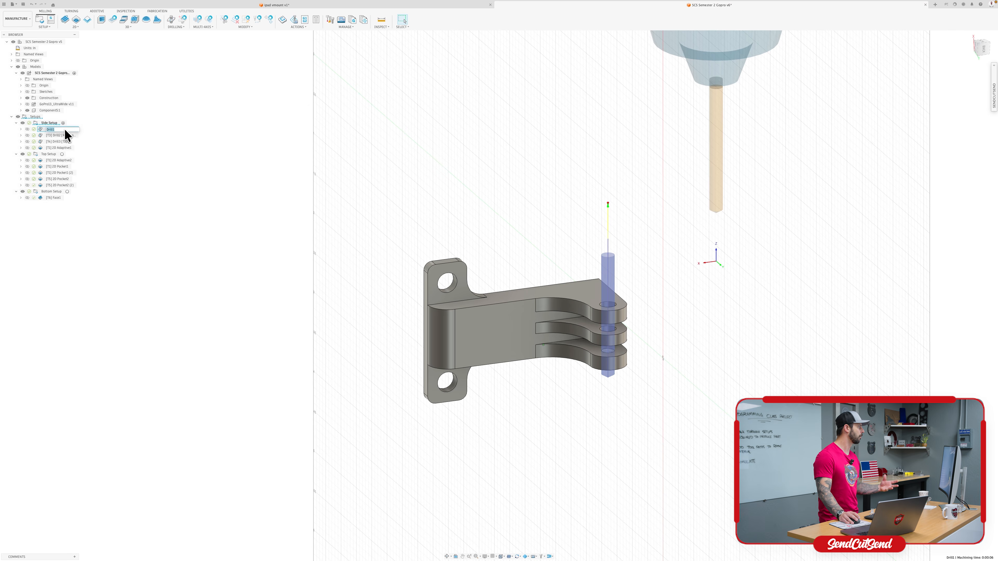
click(62, 136)
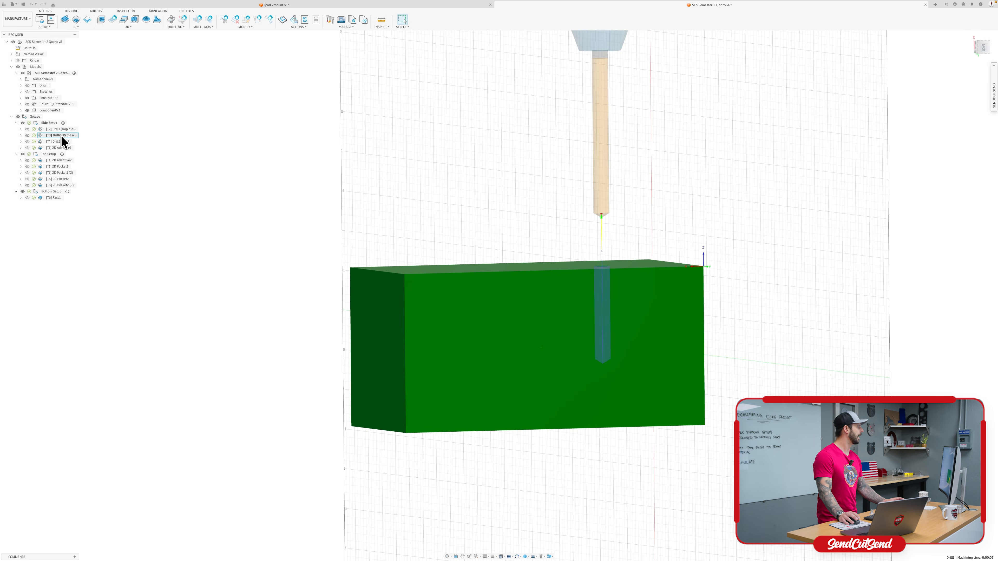
click(61, 129)
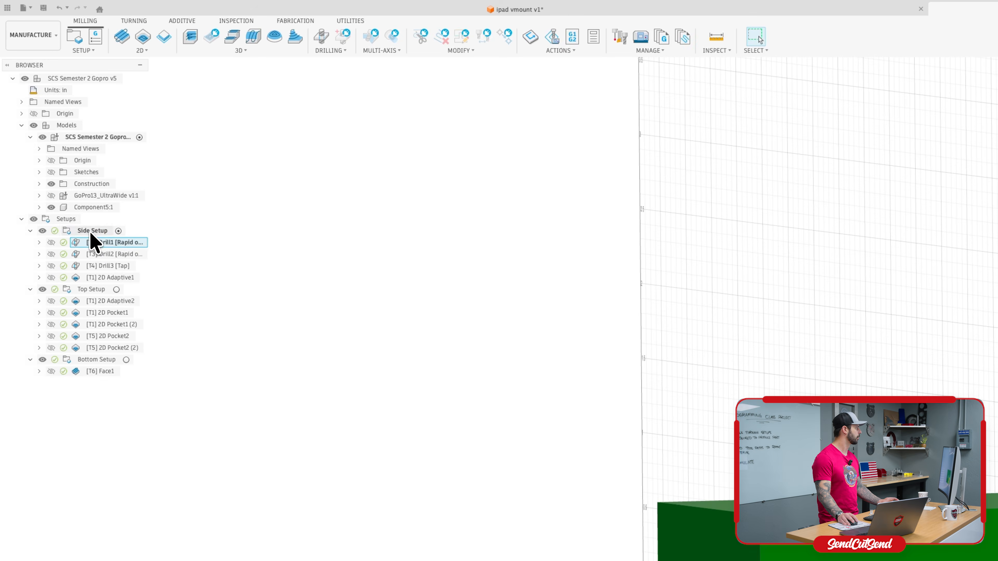
Examine the hole in the mount's lowest finger within the Side Setup stock, and the Drill2 toolpath that machines it
click(91, 232)
shift+middle_drag(537, 361, 603, 373)
scroll(605, 374, up, 5)
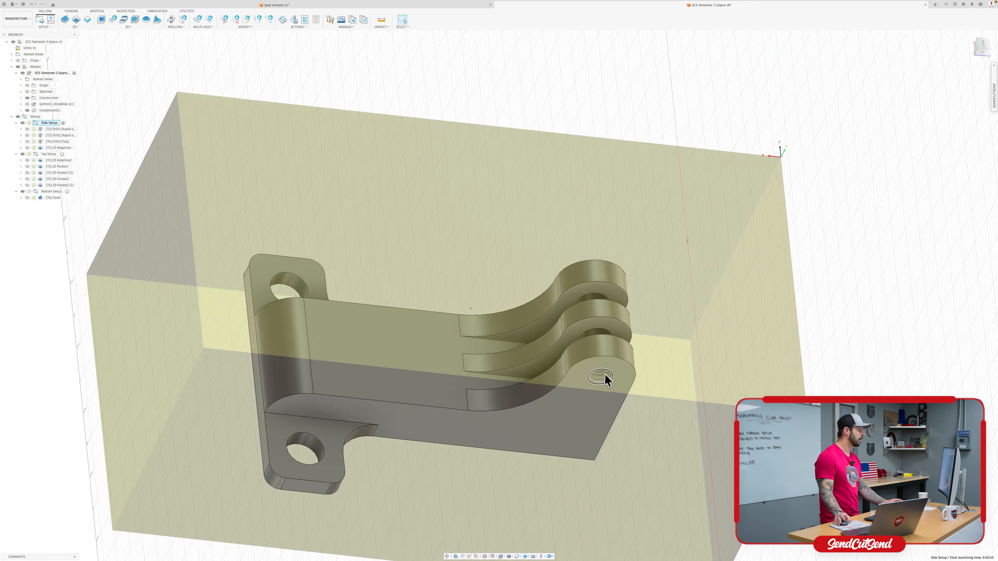
scroll(605, 379, up, 5)
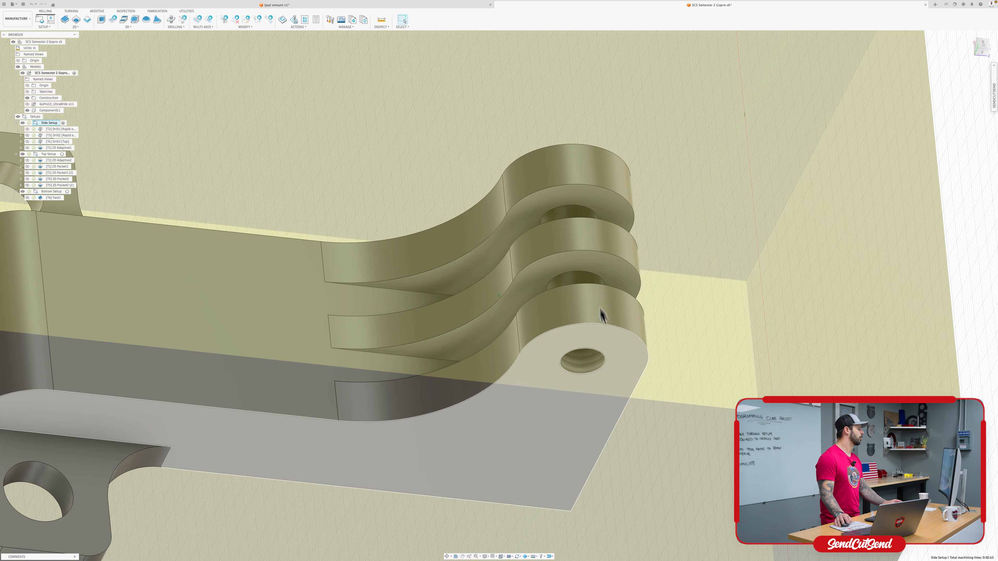
shift+middle_drag(557, 434, 212, 228)
click(65, 135)
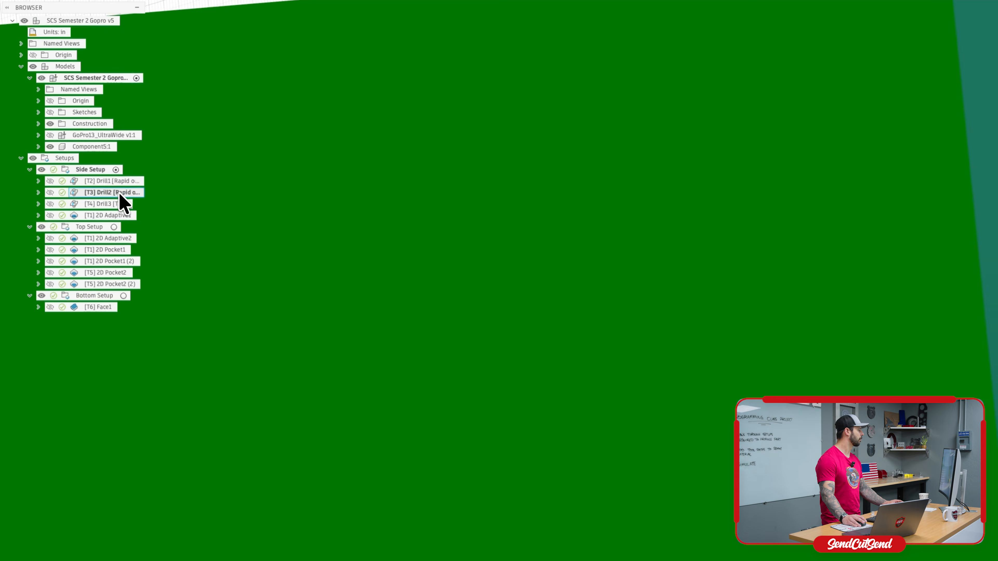
shift+middle_drag(157, 208, 714, 288)
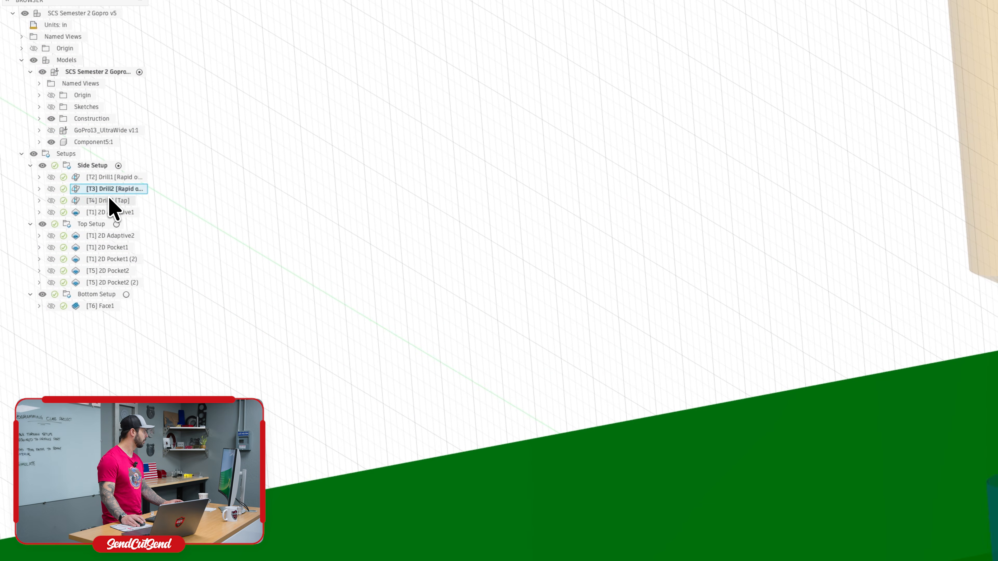
Simulate the Drill3 tap operation of the Side Setup, play it through, and exit the simulation
click(110, 201)
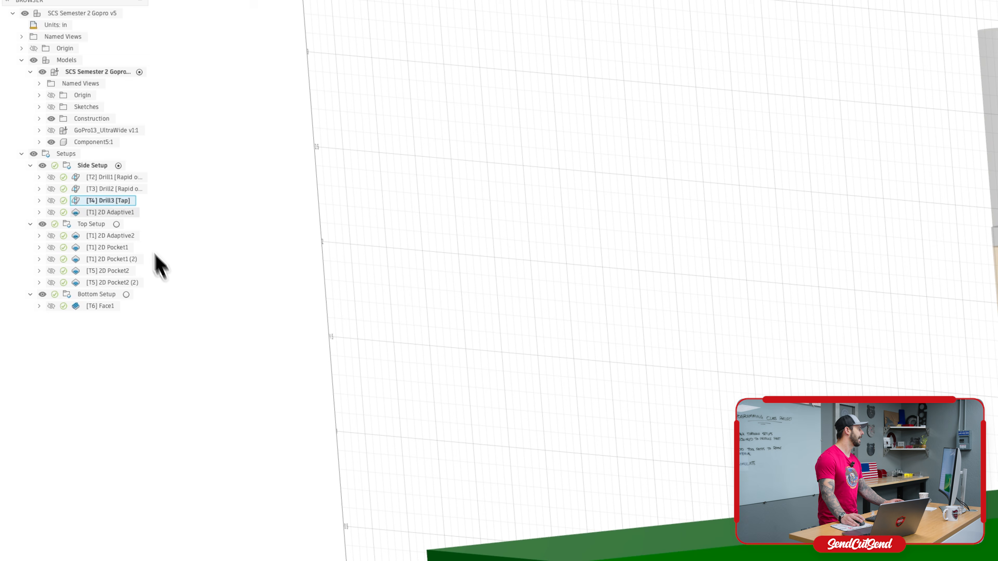
right_click(126, 204)
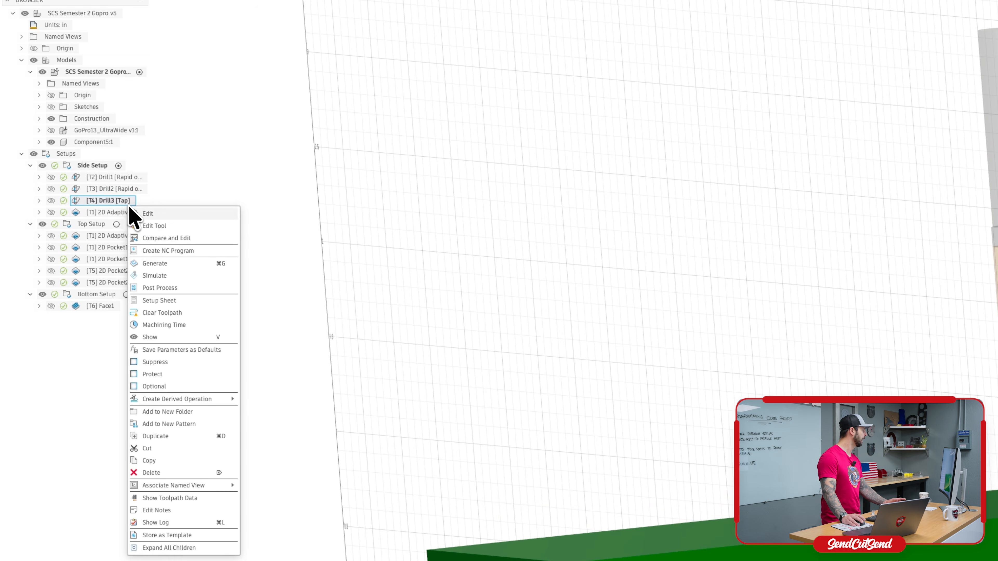
click(167, 276)
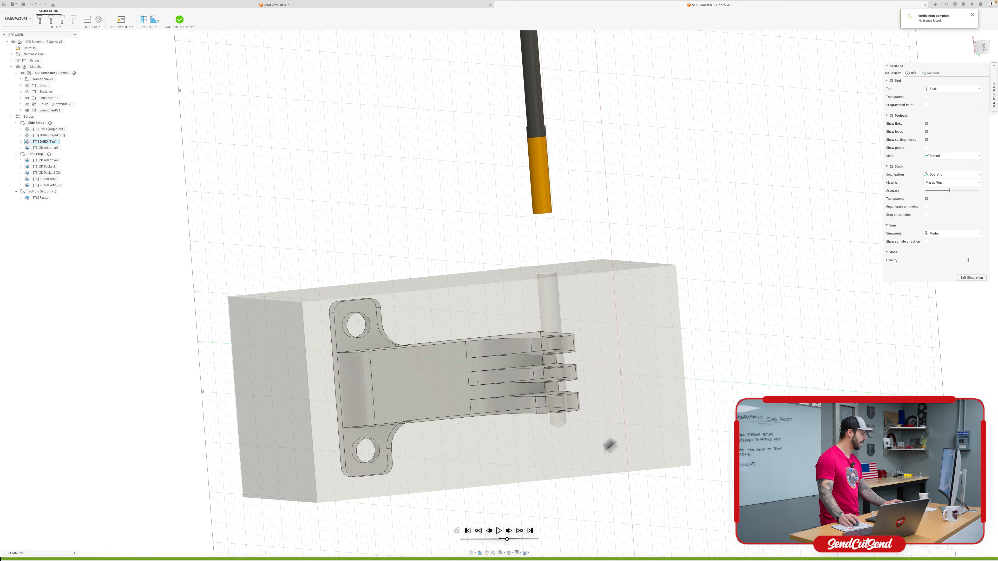
click(499, 532)
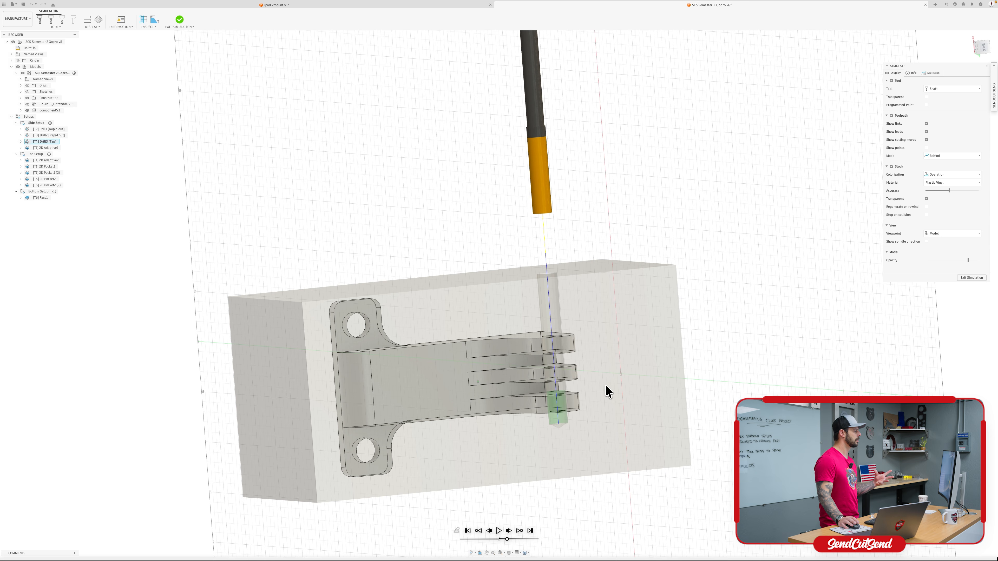
click(982, 278)
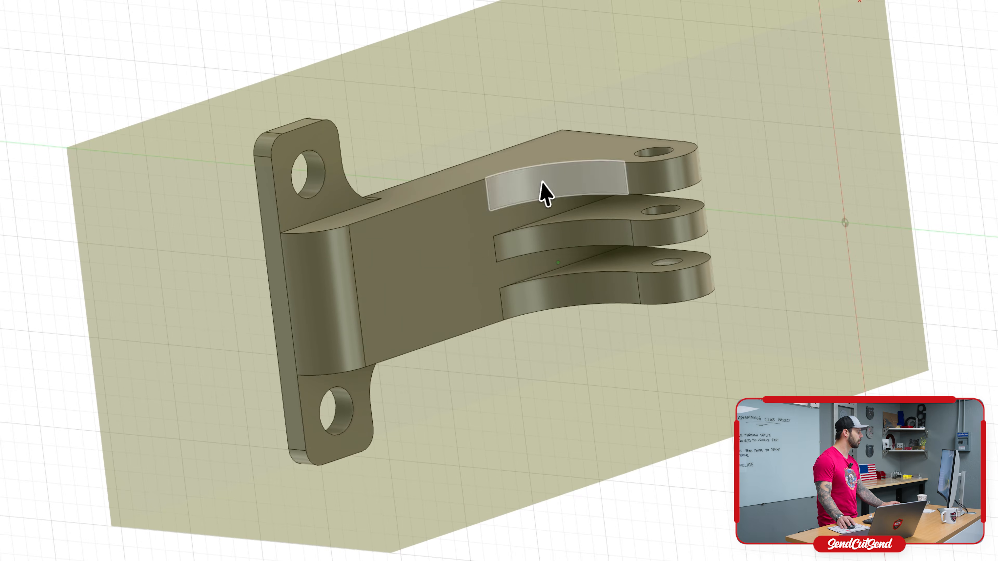
Select the curved face of the upper finger and the rounded face beside the mounting flange to inspect them
click(514, 192)
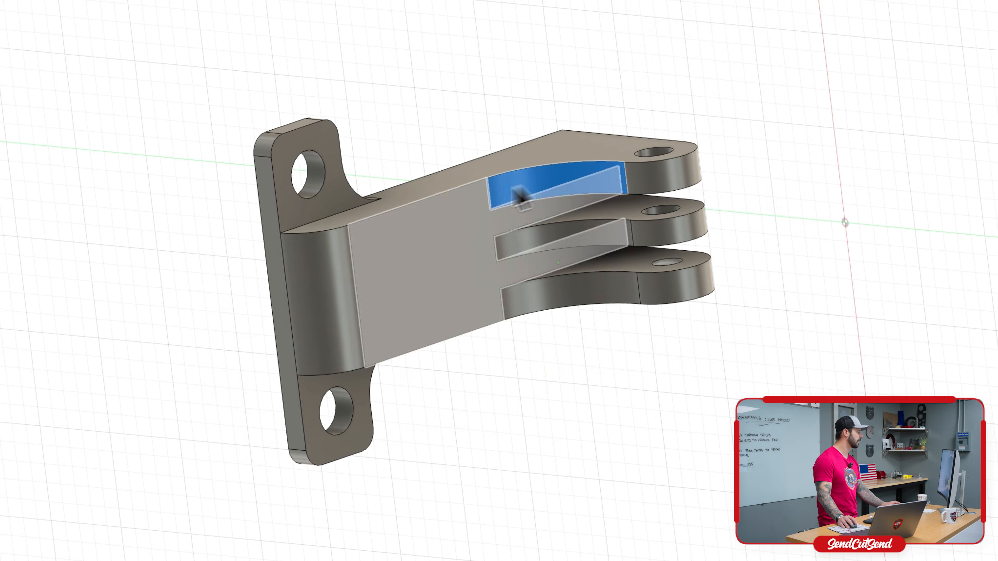
click(305, 260)
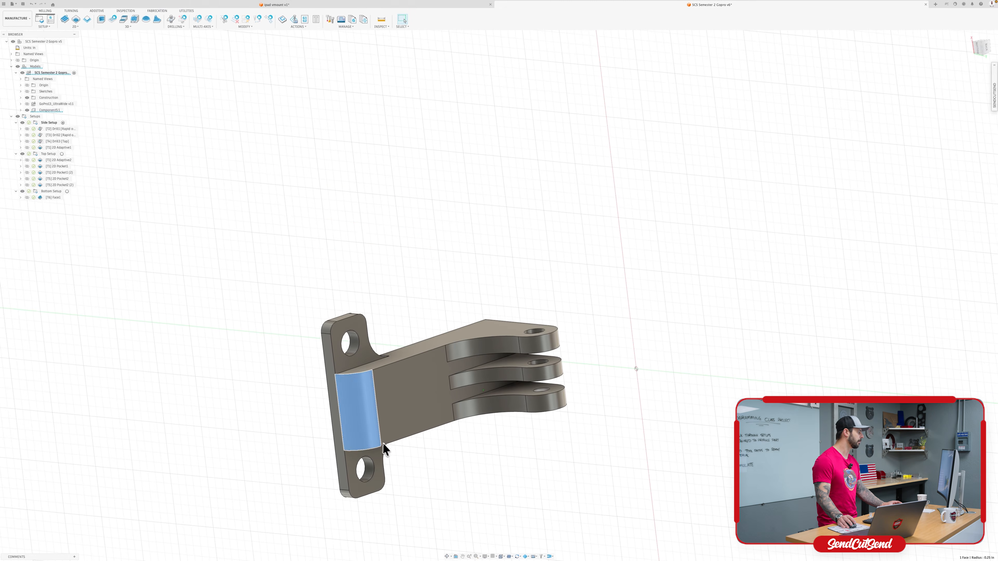
Examine the 2D Adaptive1 toolpath of the Side Setup around the mount's side profile from several angles
shift+middle_drag(372, 414, 420, 438)
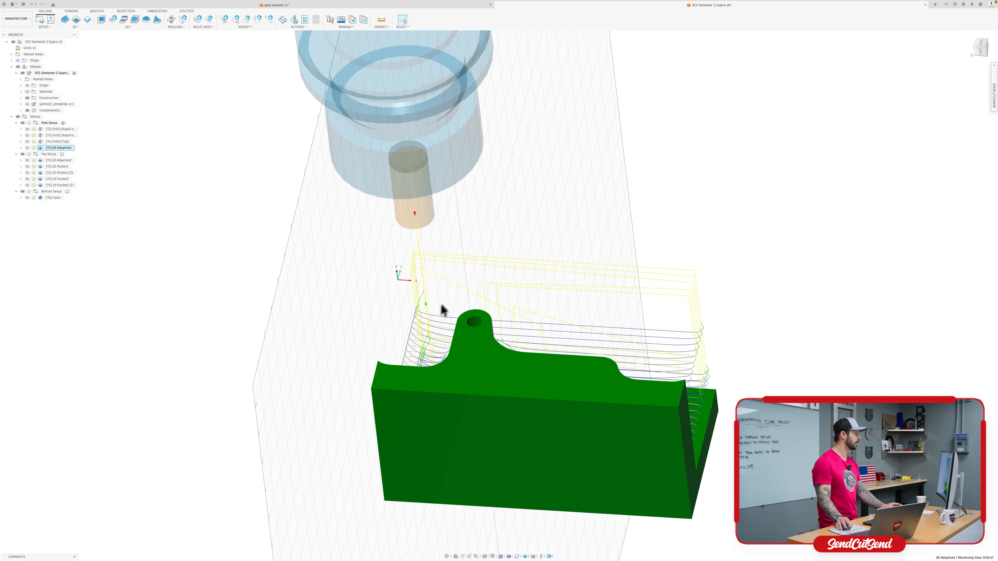
shift+middle_drag(687, 391, 482, 457)
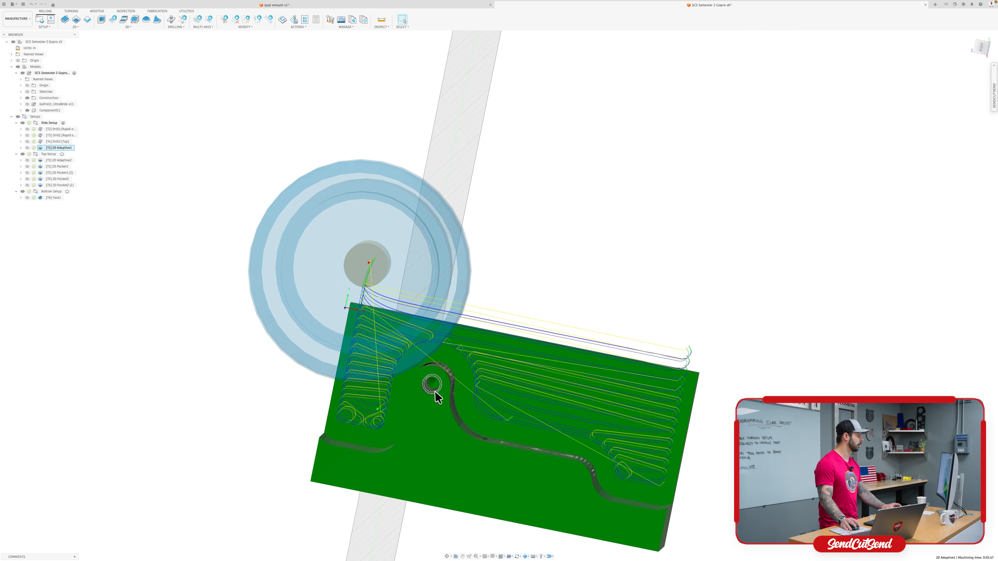
shift+middle_drag(435, 394, 607, 442)
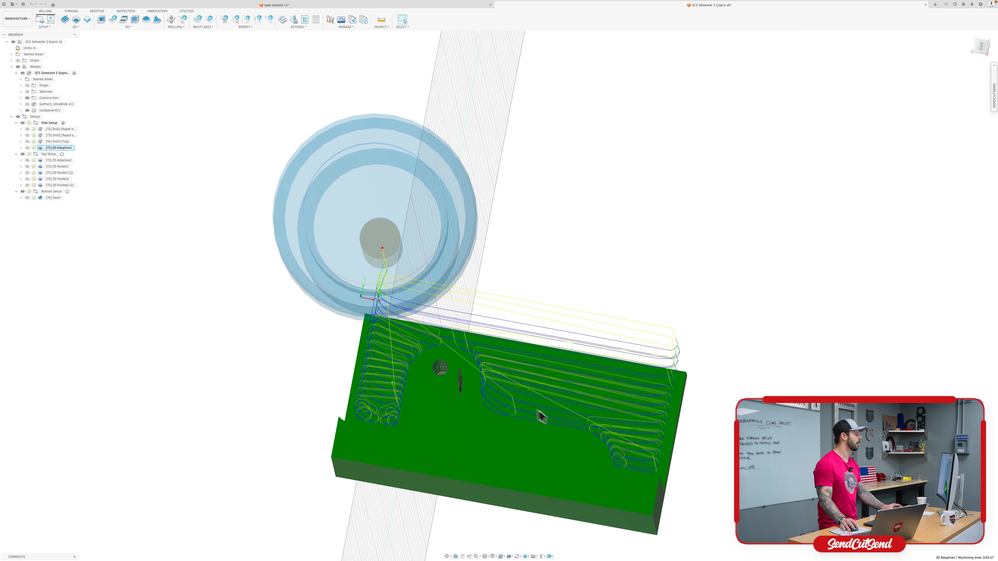
shift+middle_drag(383, 405, 371, 366)
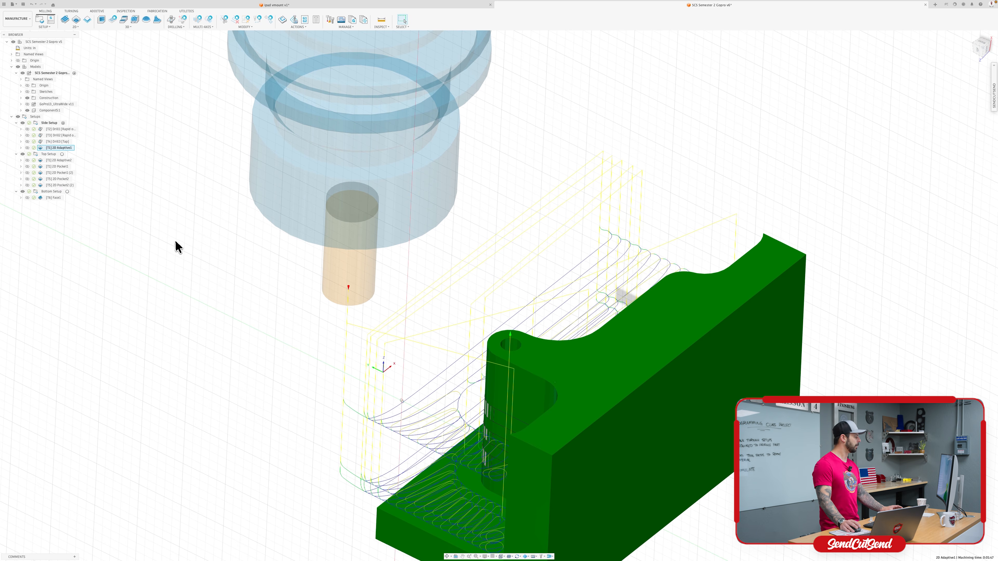
shift+middle_drag(474, 298, 636, 309)
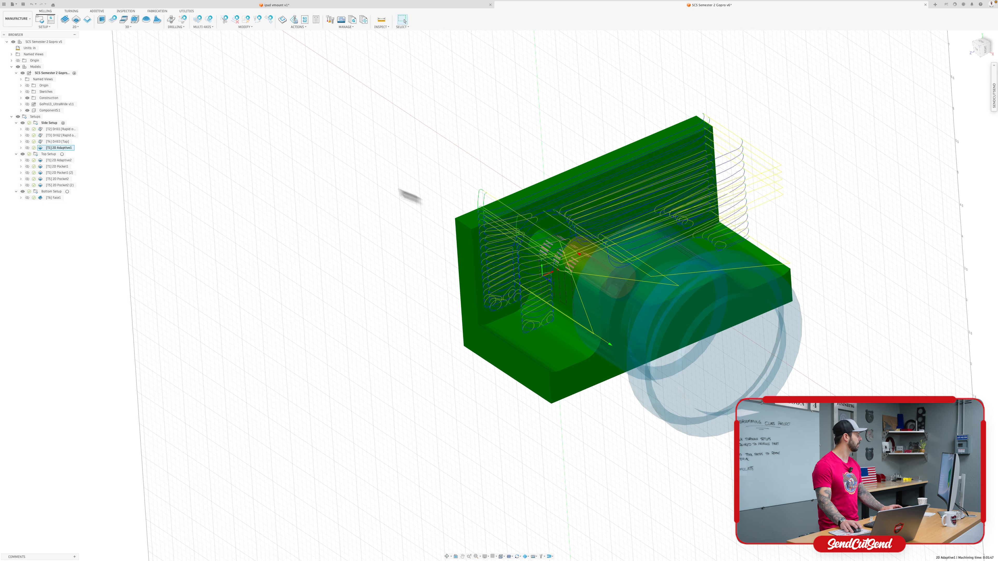
Inspect the Top Setup's stock mode and Continue Rest Machining option in its setup settings, and close them without changes
click(51, 154)
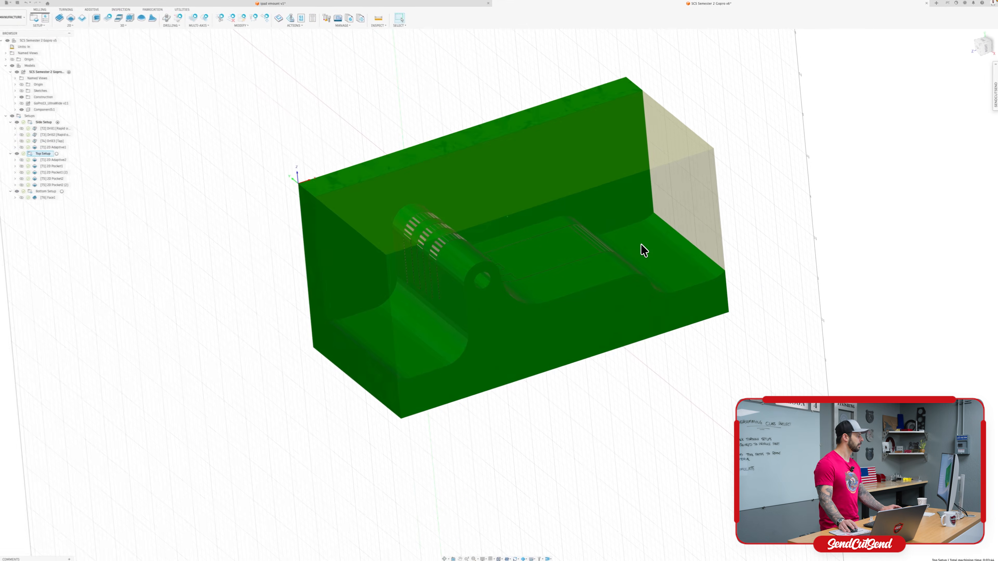
shift+middle_drag(644, 251, 588, 261)
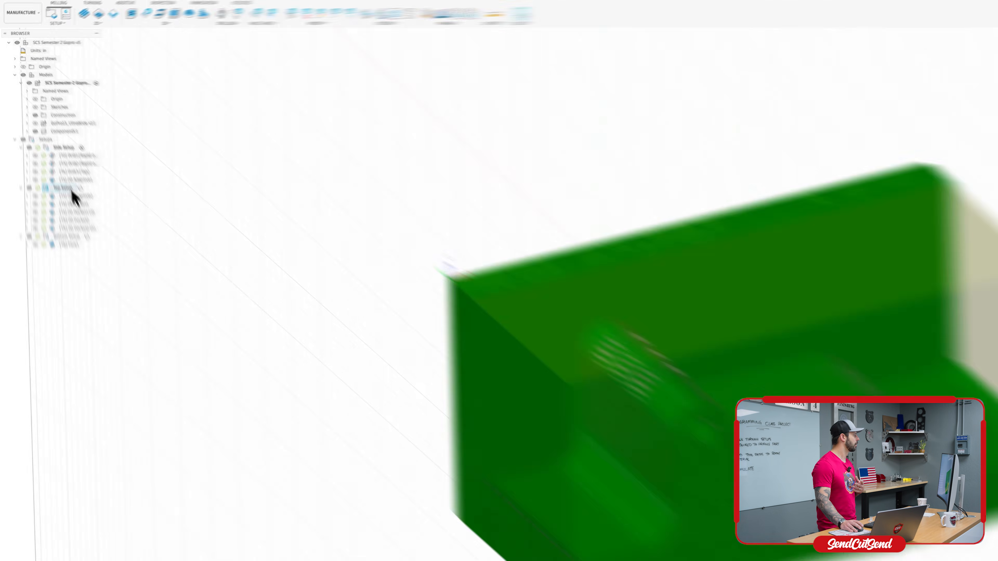
right_click(53, 154)
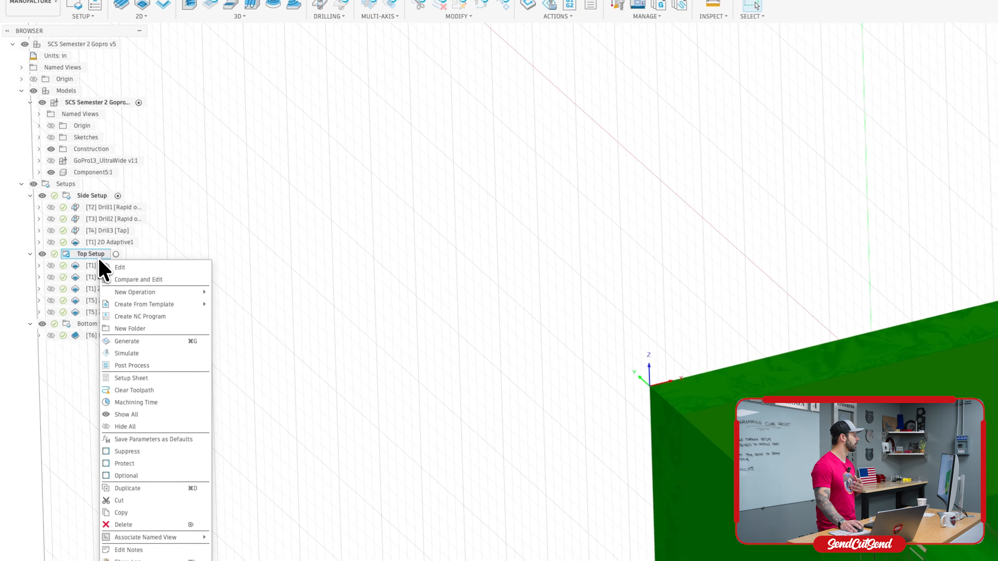
click(128, 272)
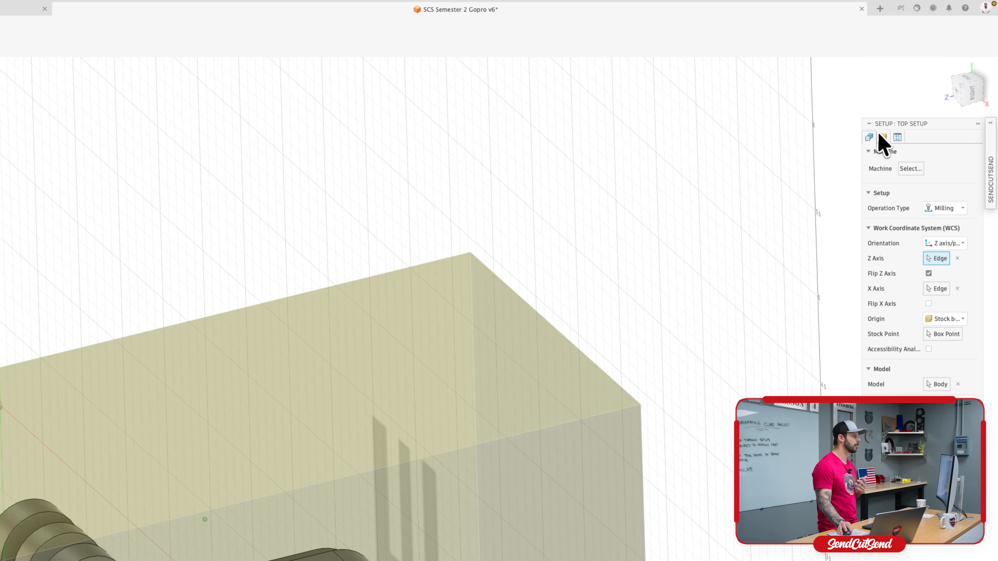
drag(880, 136, 387, 306)
click(391, 311)
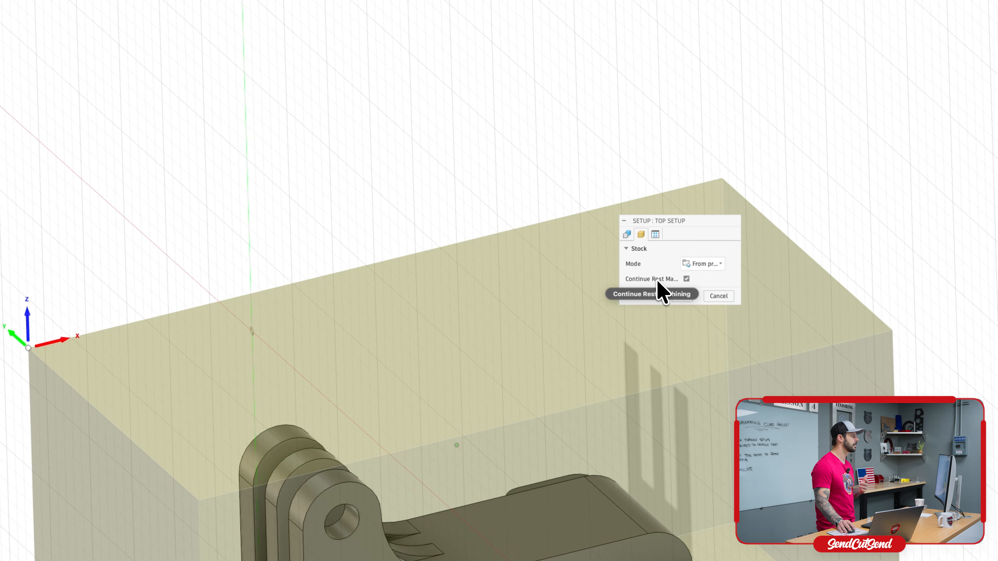
click(720, 297)
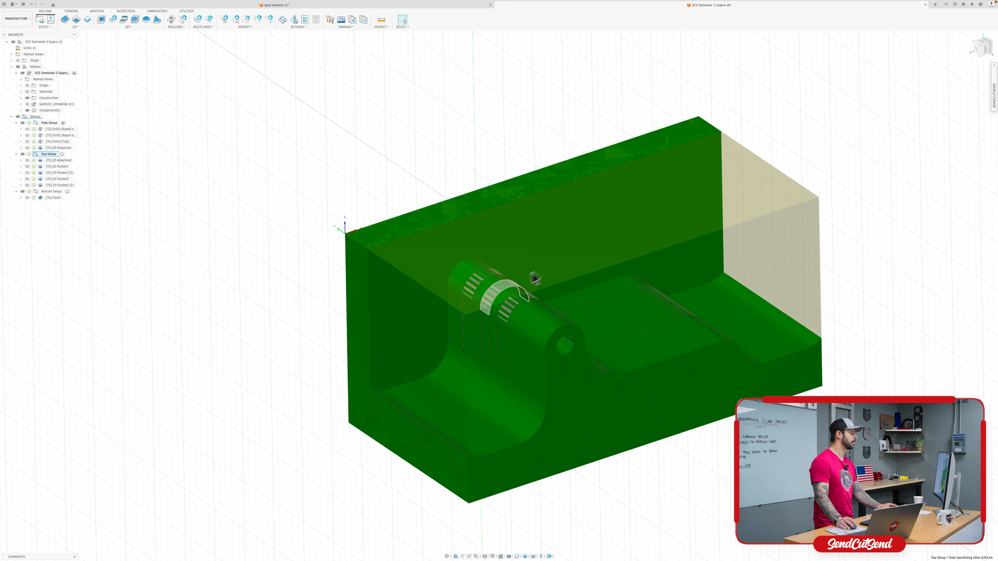
Examine the Top Setup's remaining stock and origin corner, and compare them with the finished mount model
shift+middle_drag(530, 281, 427, 288)
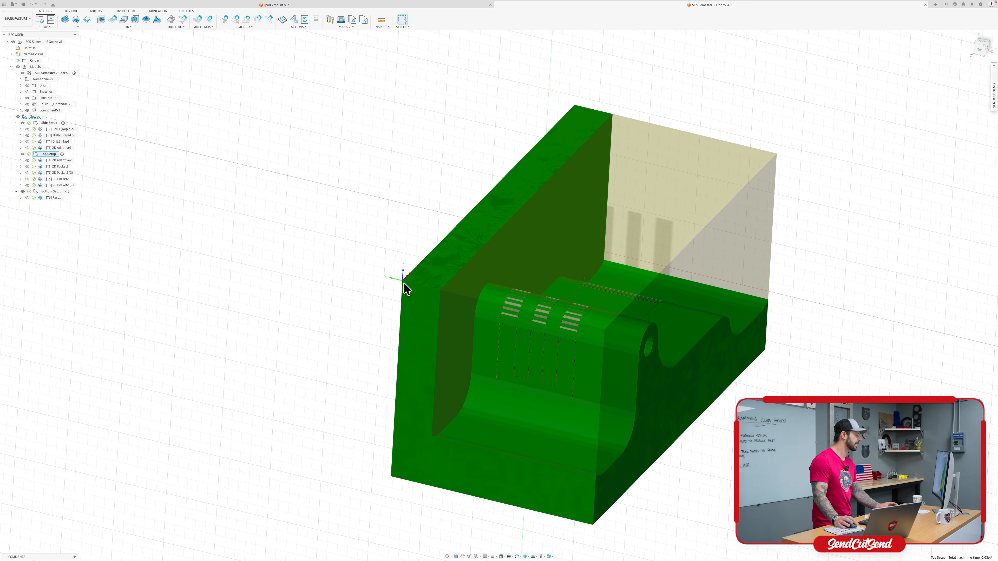
shift+middle_drag(417, 303, 478, 313)
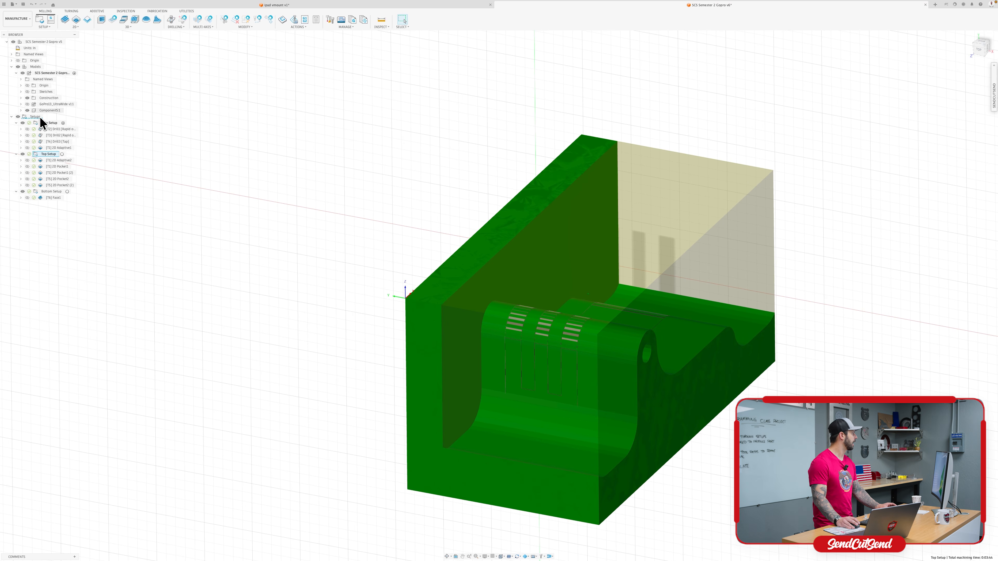
click(41, 73)
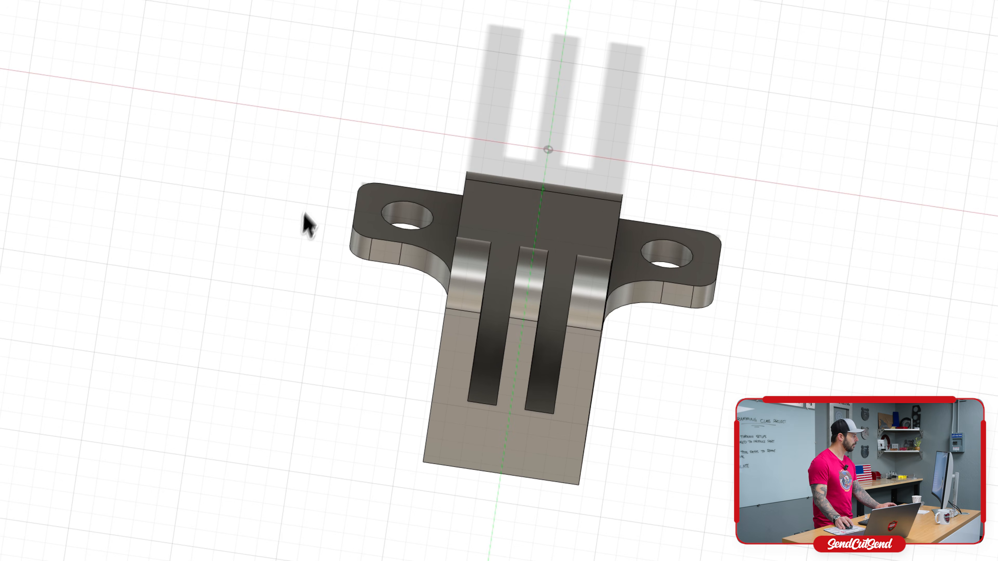
shift+middle_drag(354, 207, 55, 101)
scroll(339, 232, up, 5)
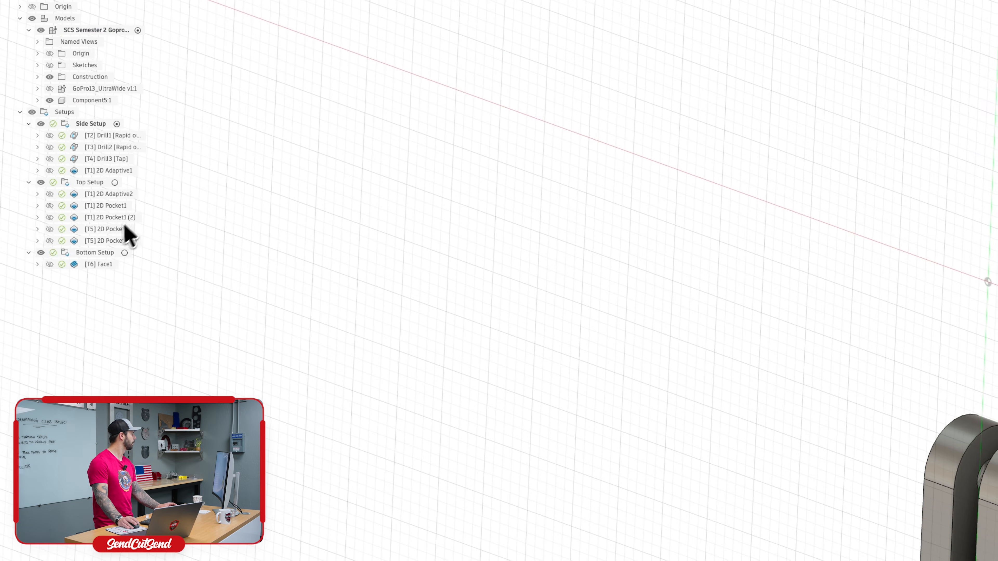
Examine the 2D Adaptive2 toolpath of the Top Setup and the tall column of stock left on the mounting flange
click(83, 184)
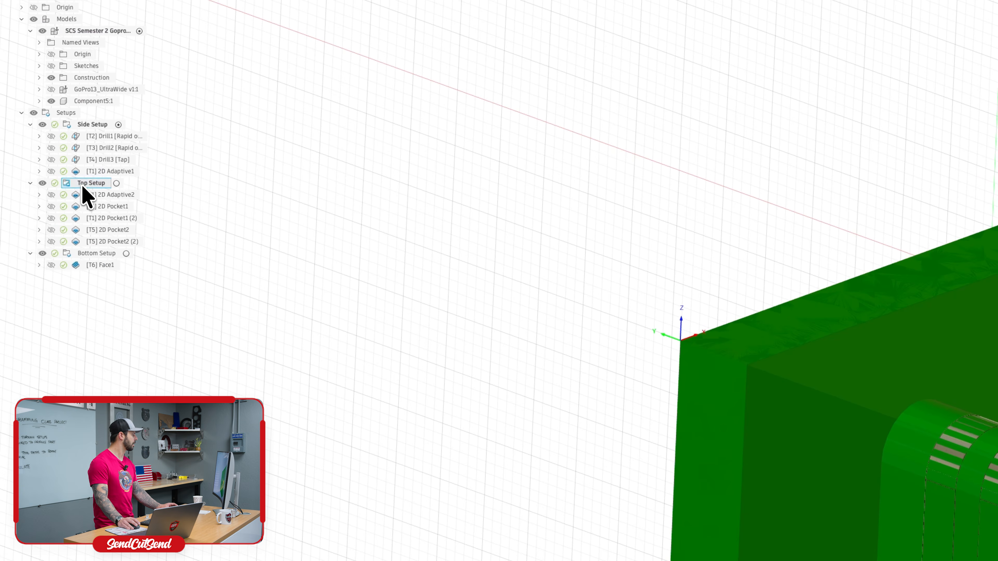
click(129, 197)
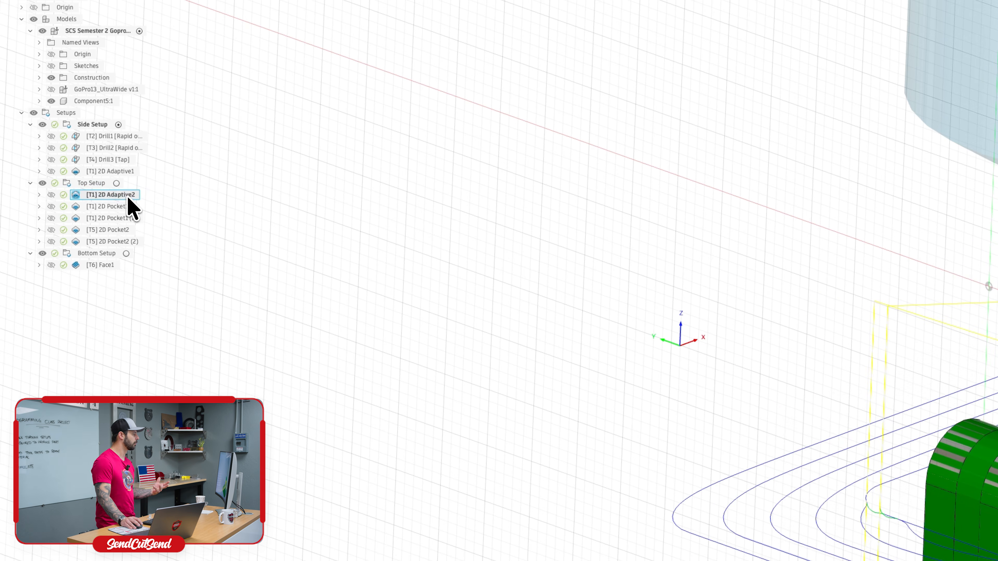
shift+middle_drag(829, 335, 873, 334)
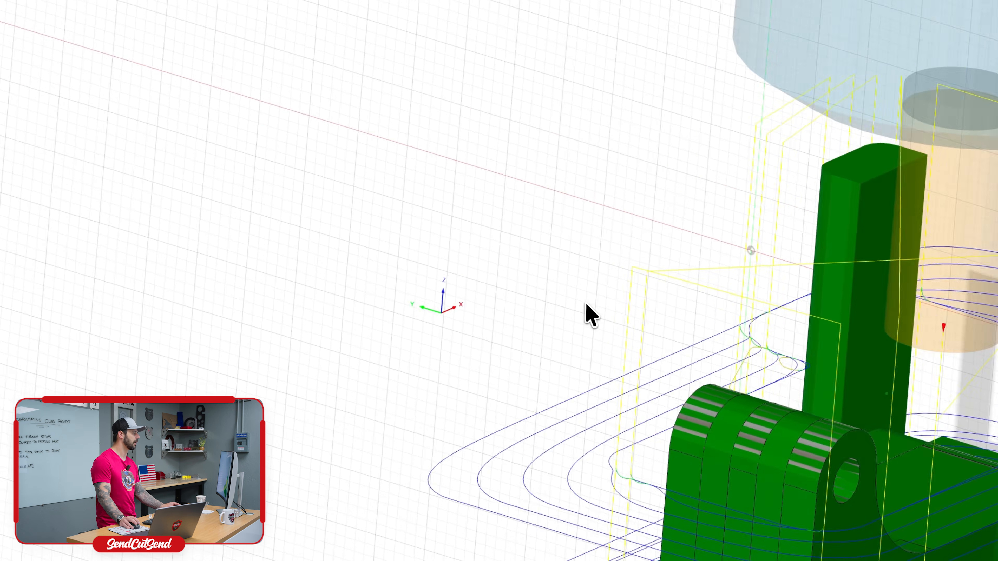
shift+middle_drag(477, 241, 482, 244)
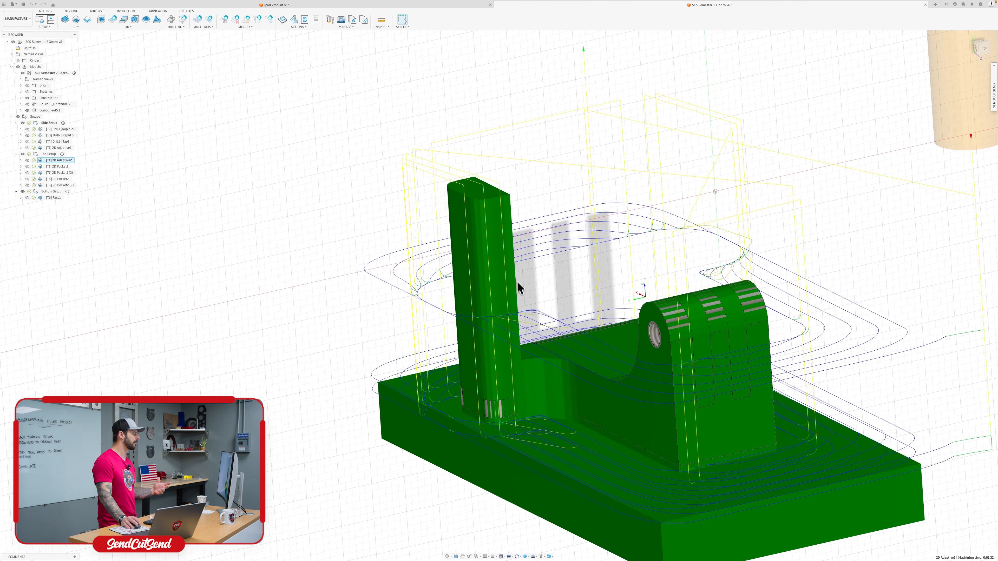
click(488, 217)
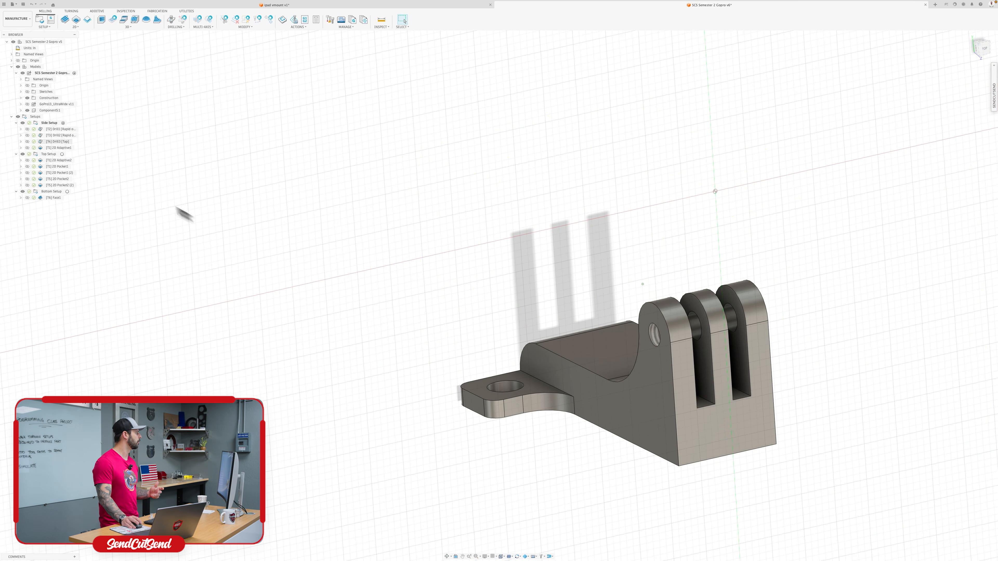
click(49, 160)
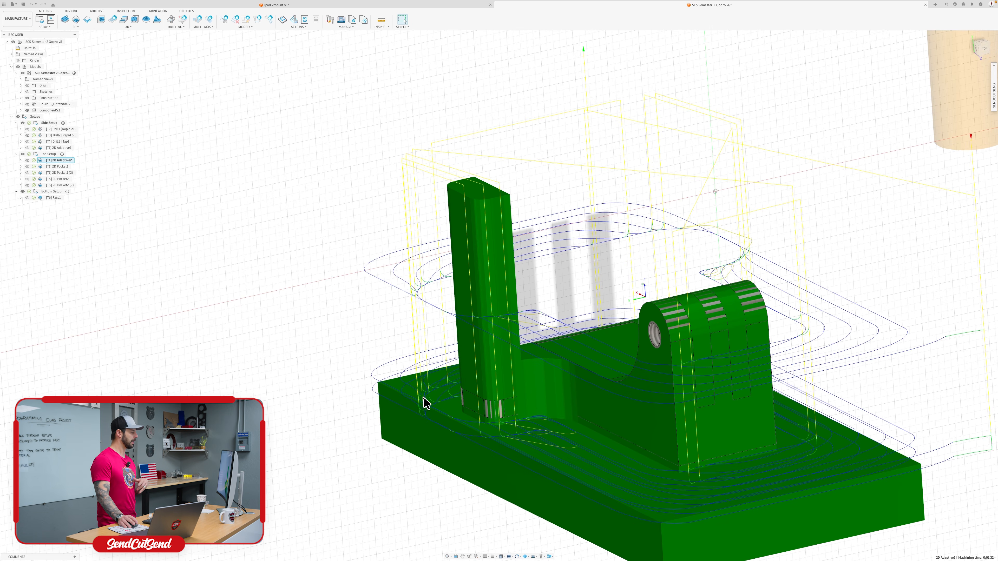
shift+middle_drag(503, 413, 432, 317)
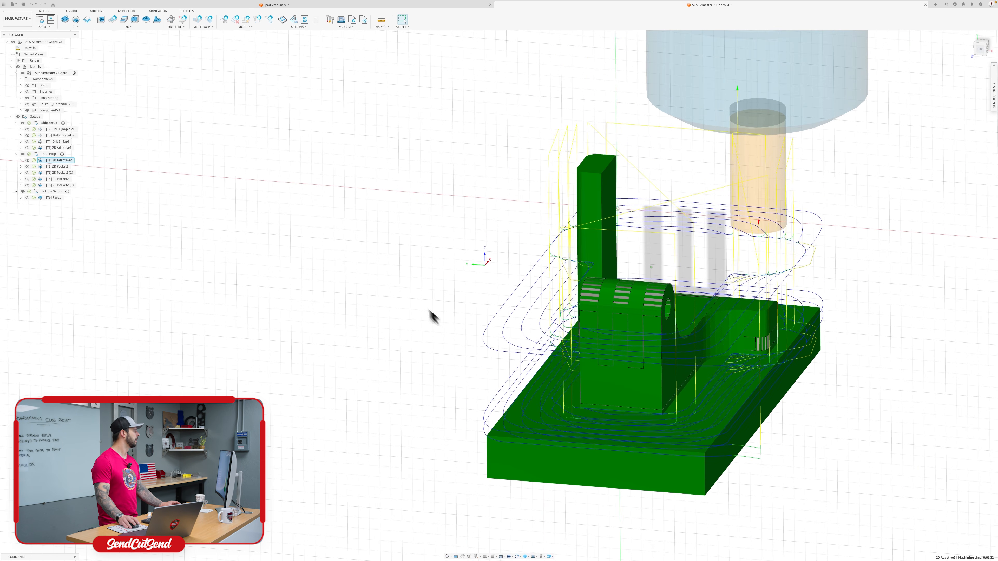
Review the 2D Pocket1 and 2D Pocket1 (2) toolpaths over the mounting flange in the Top Setup
click(54, 166)
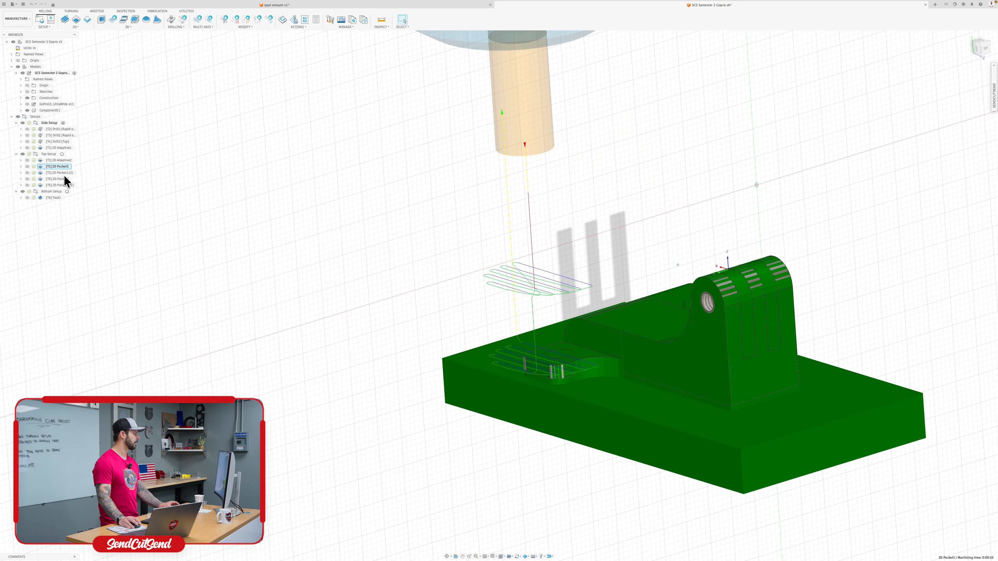
key(Down)
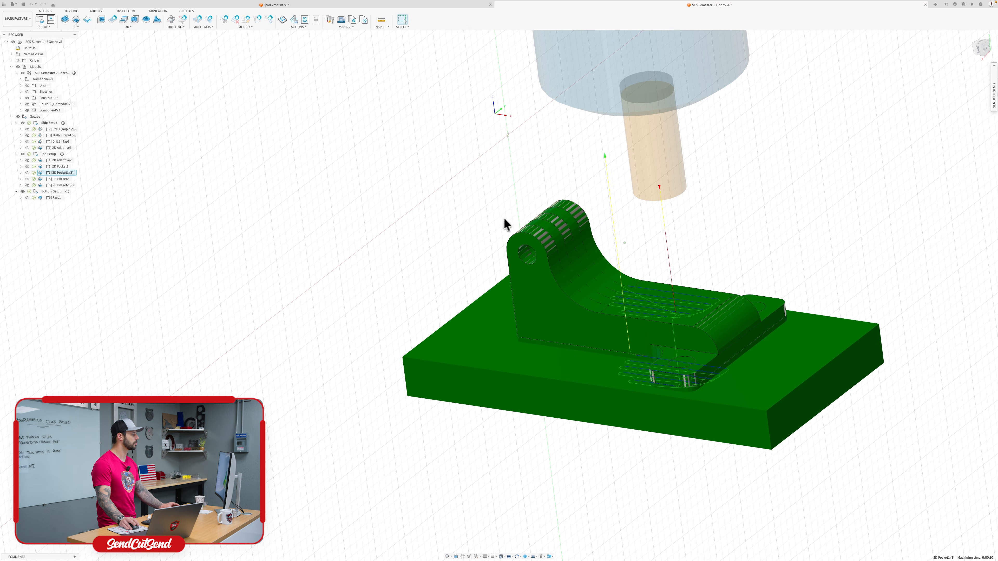
scroll(505, 219, up, 2)
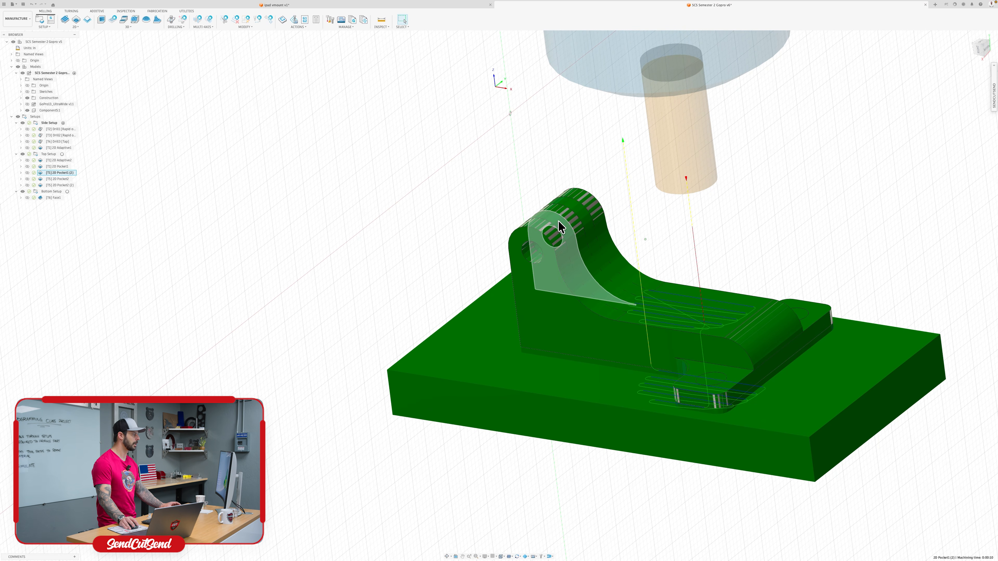
Examine the 2D Pocket2 toolpath that cuts the slots between the mount's fingers in the Top Setup
click(68, 179)
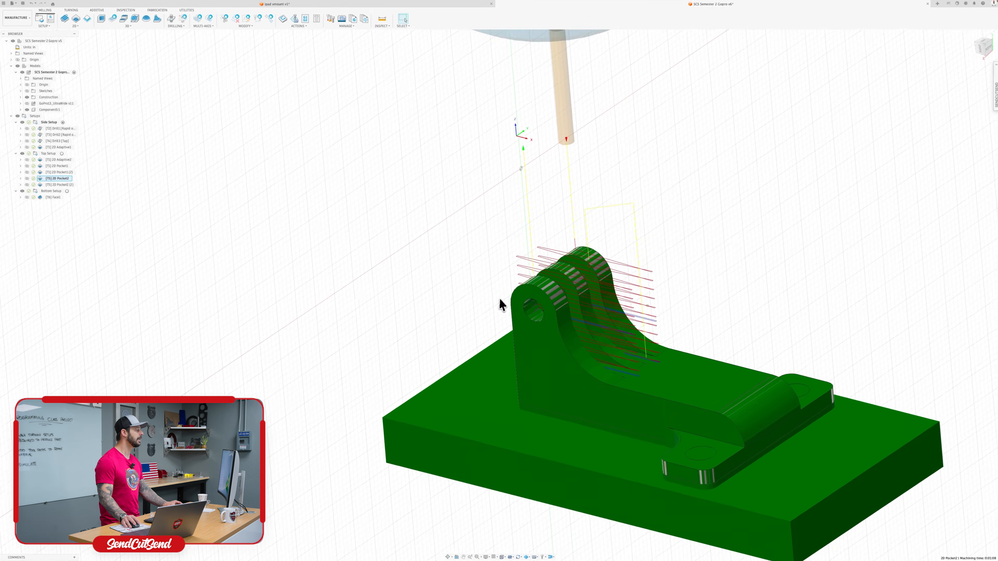
shift+middle_drag(500, 300, 530, 314)
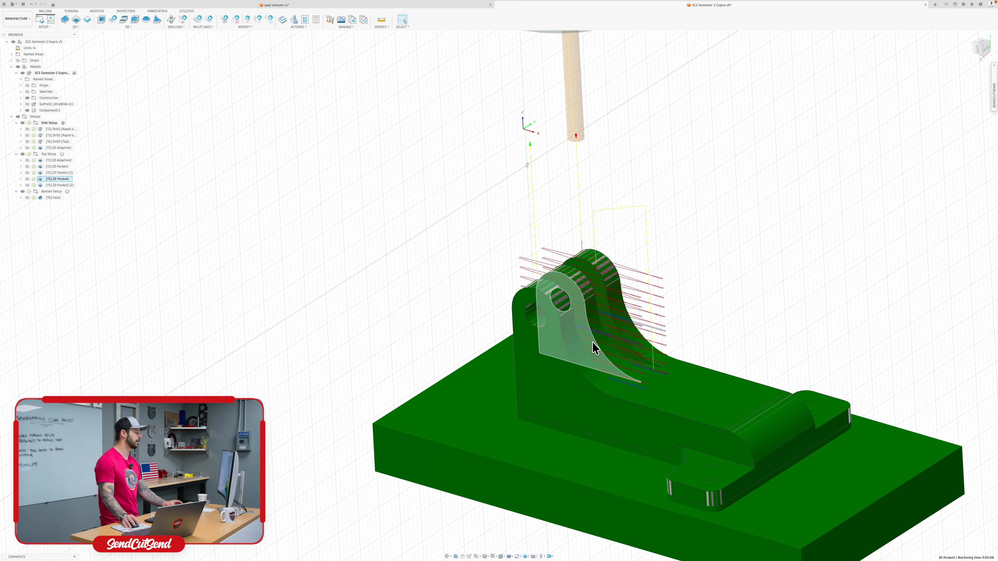
shift+middle_drag(594, 347, 565, 192)
shift+middle_drag(572, 293, 563, 386)
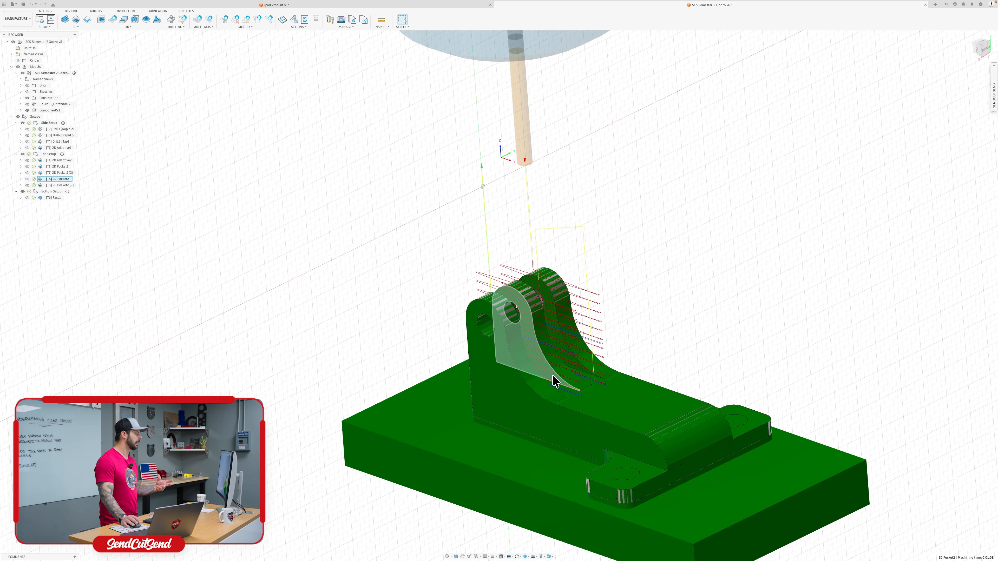
shift+middle_drag(593, 319, 546, 294)
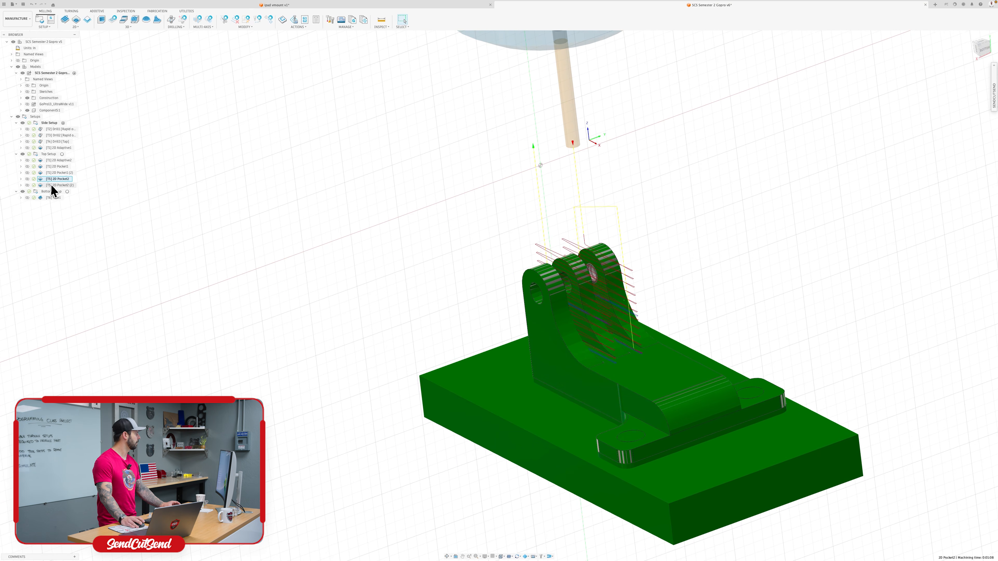
Examine the 2D Pocket2 (2) toolpath that machines the two mounting holes in the flange
shift+click(54, 185)
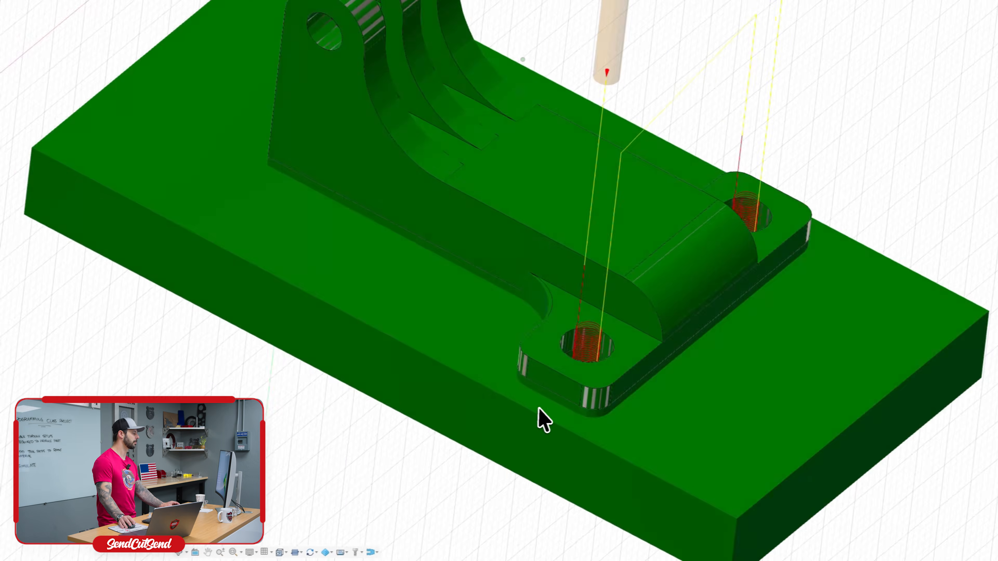
shift+middle_drag(539, 409, 575, 396)
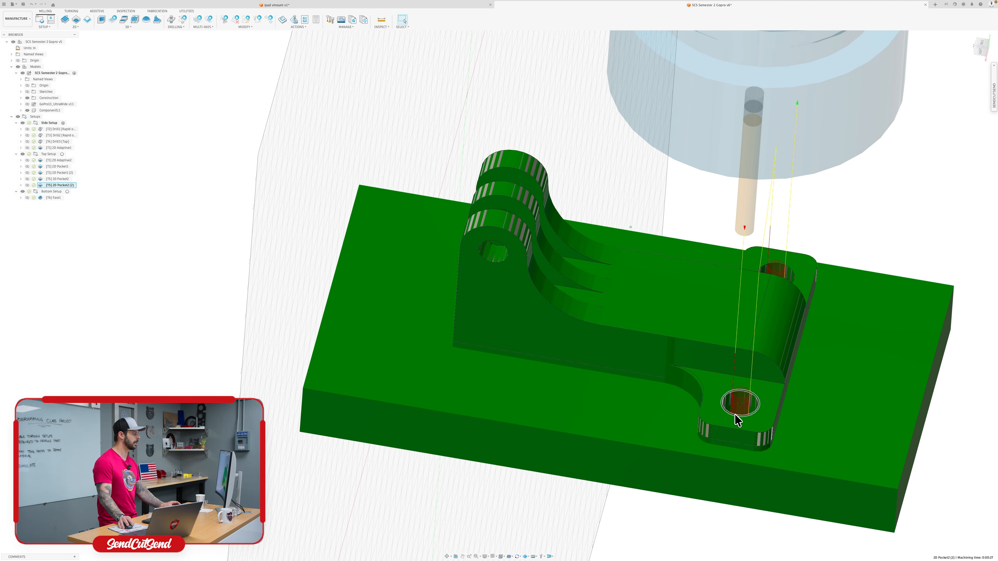
shift+middle_drag(737, 420, 644, 428)
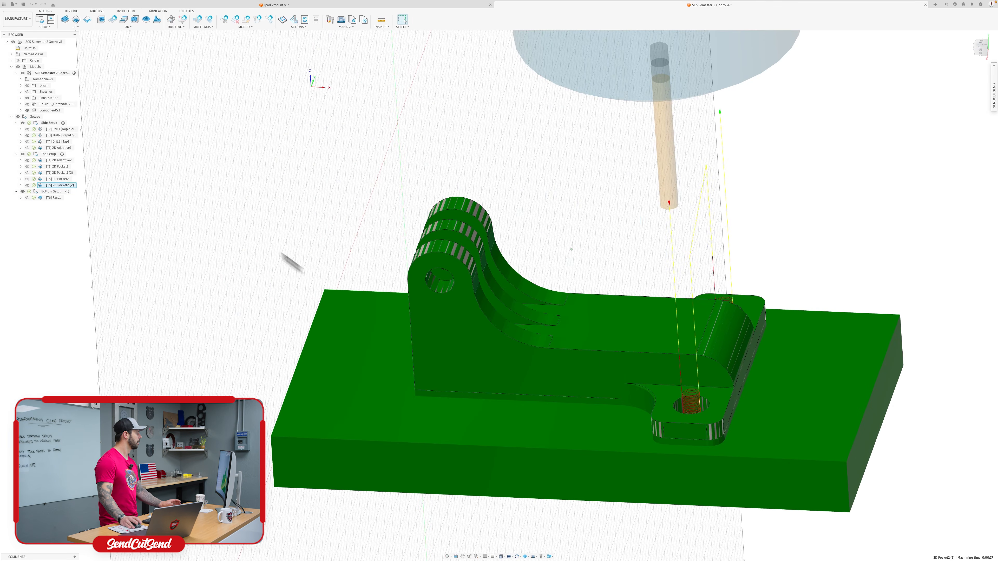
Review the Bottom Setup's stock and origin, and the Face1 toolpath that removes the remaining base material
click(45, 192)
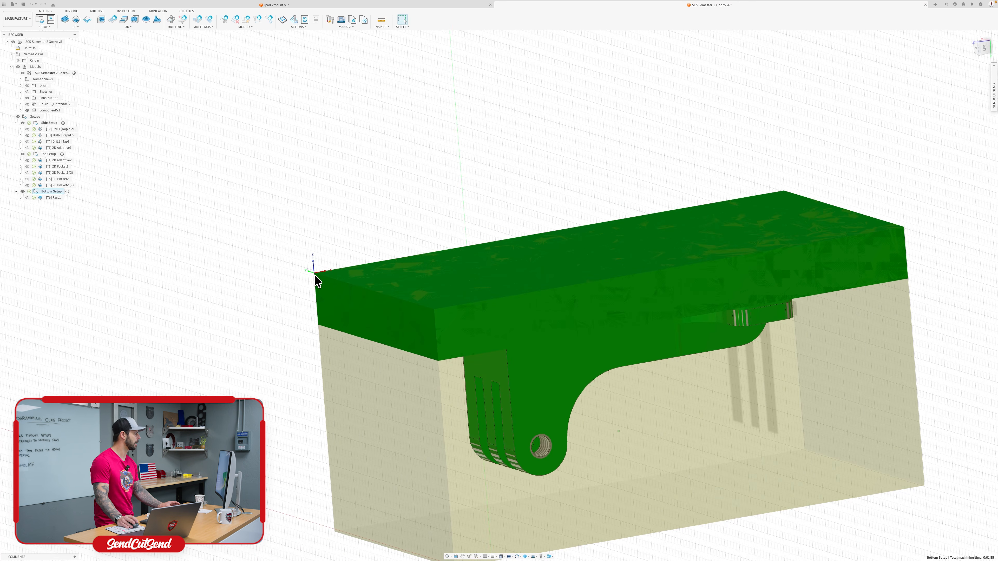
click(59, 198)
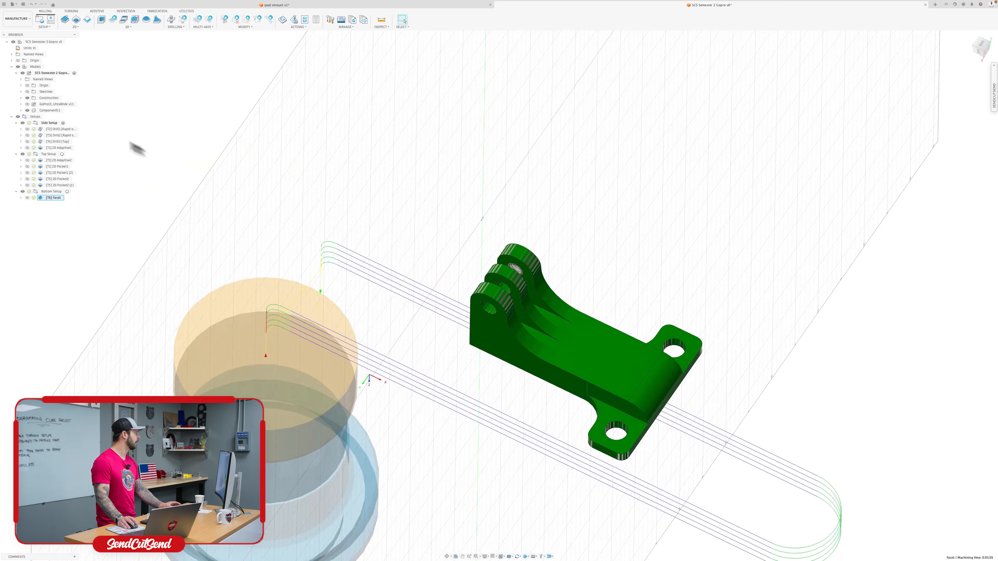
click(55, 192)
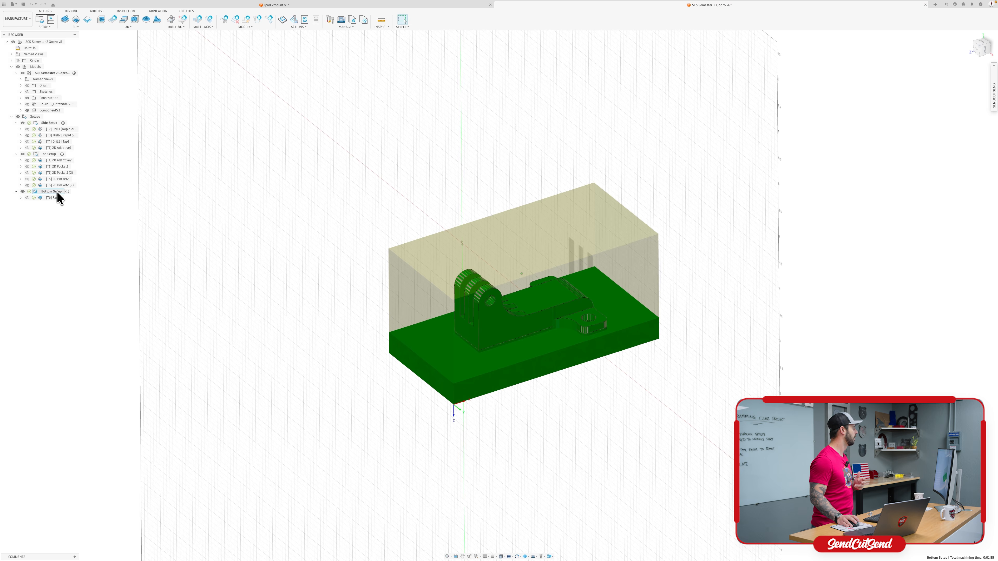
Open the machining simulation for the Bottom Setup and preview the stock as transparent before restoring it to opaque
right_click(57, 193)
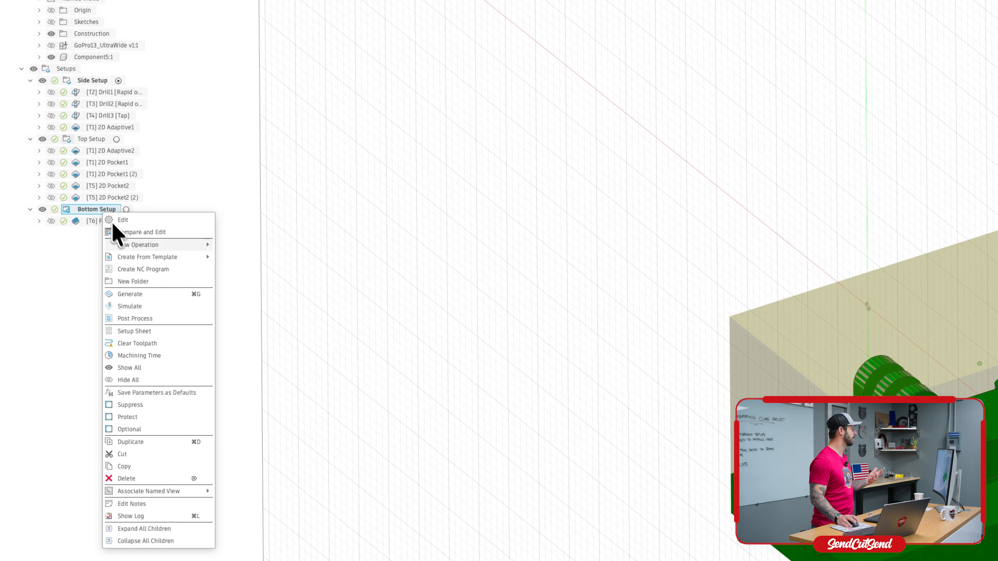
click(140, 308)
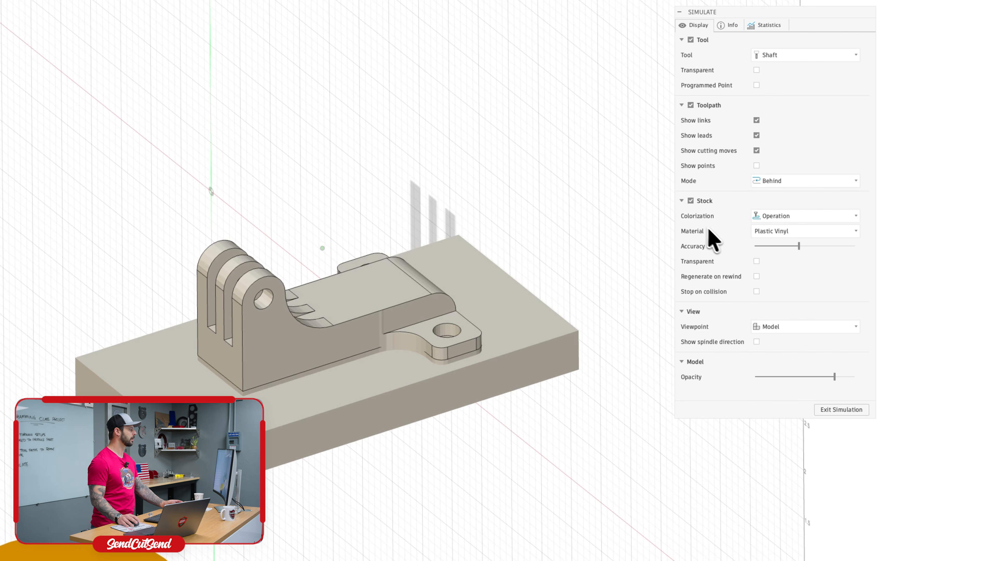
click(756, 262)
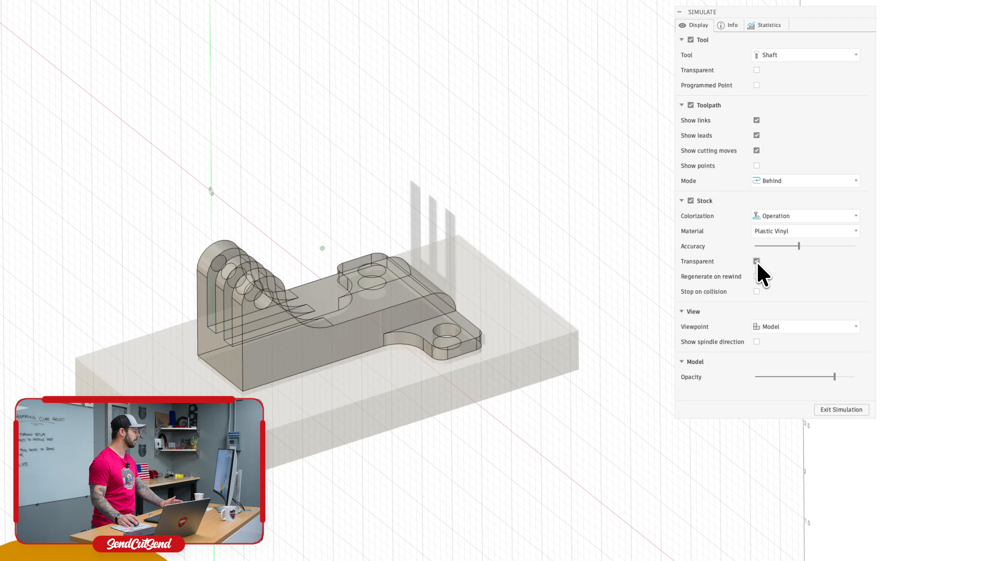
click(756, 262)
Simulate the Face1 operation from the underside of the base, starting at a slower playback speed and raising it during the cut
mouse_move(346, 330)
shift+middle_down()
mouse_move(337, 328)
mouse_move(347, 315)
mouse_move(297, 351)
mouse_move(343, 355)
shift+middle_up()
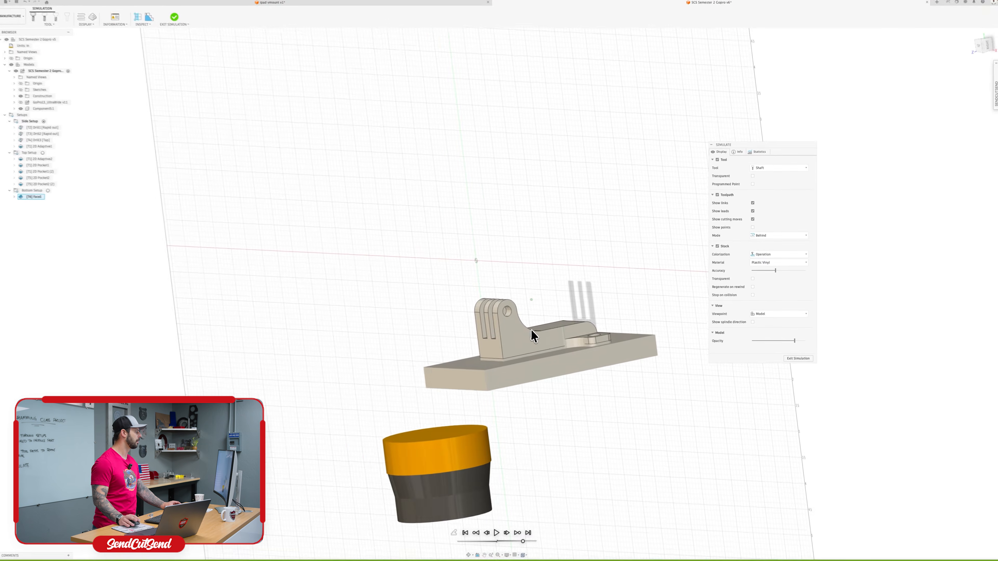
shift+middle_drag(531, 330, 515, 365)
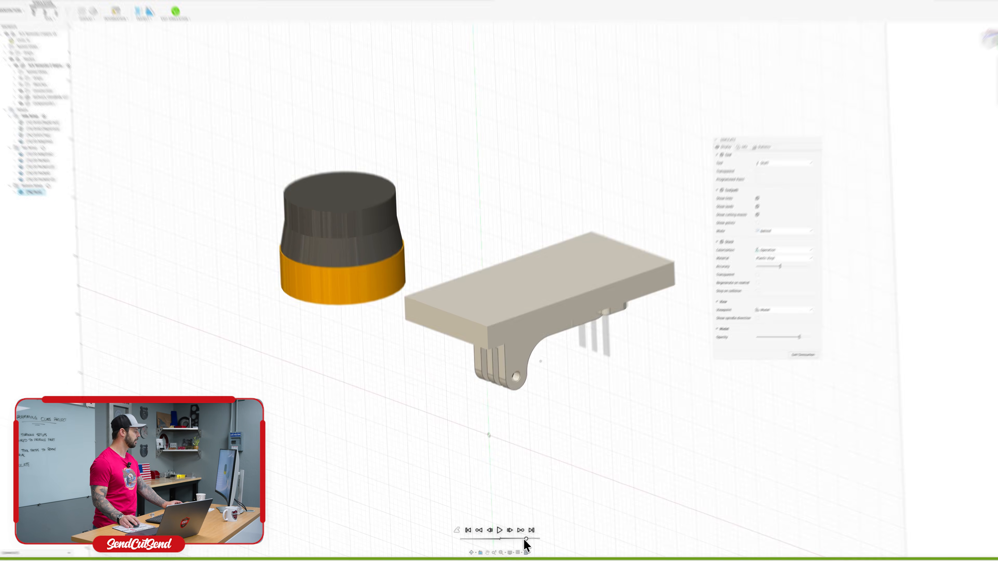
drag(524, 539, 511, 539)
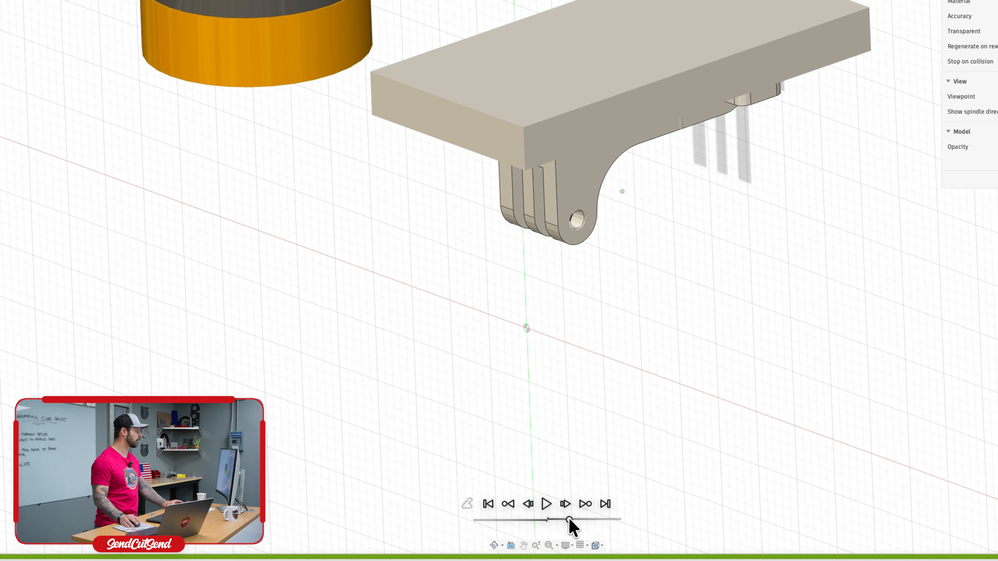
click(546, 506)
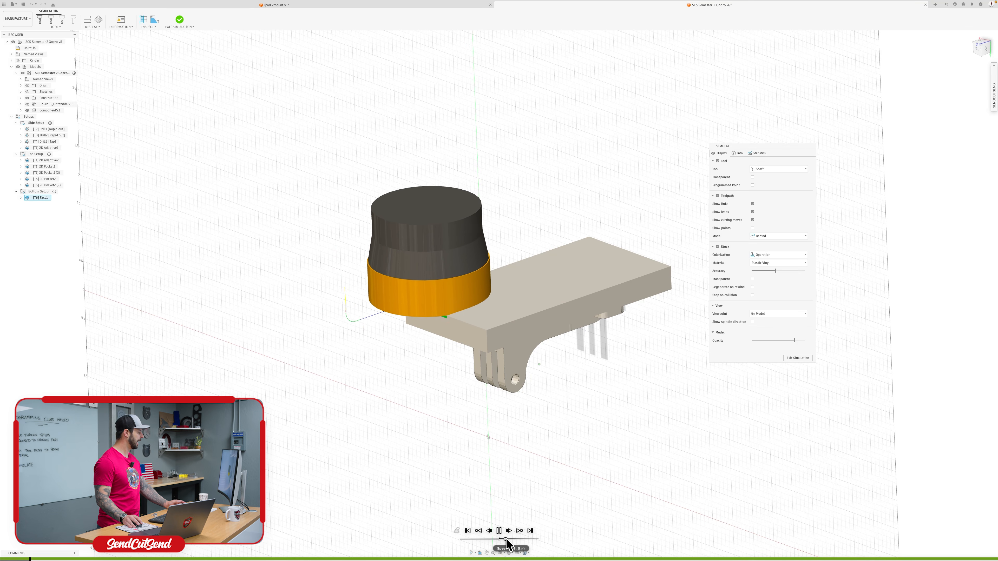
drag(506, 540, 527, 541)
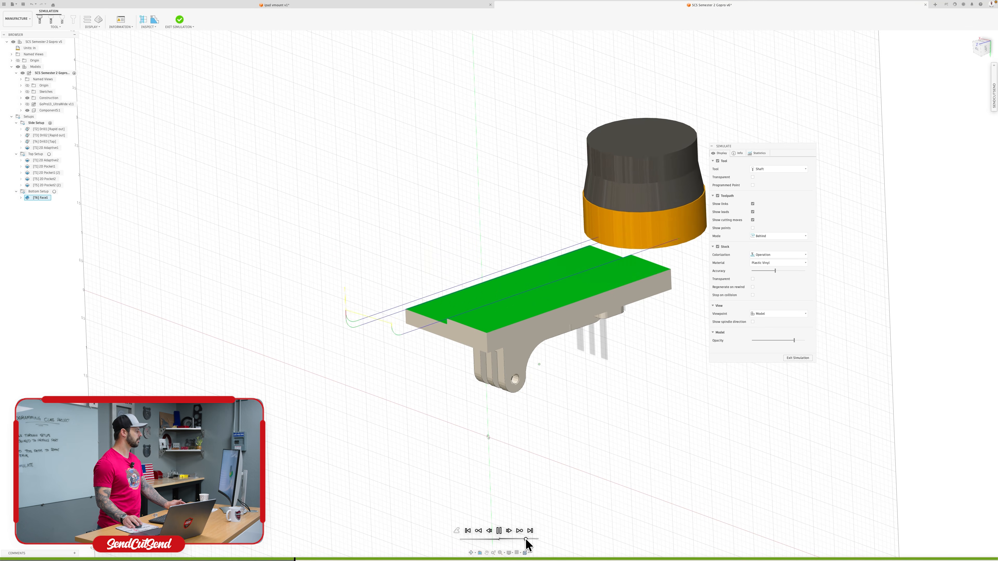